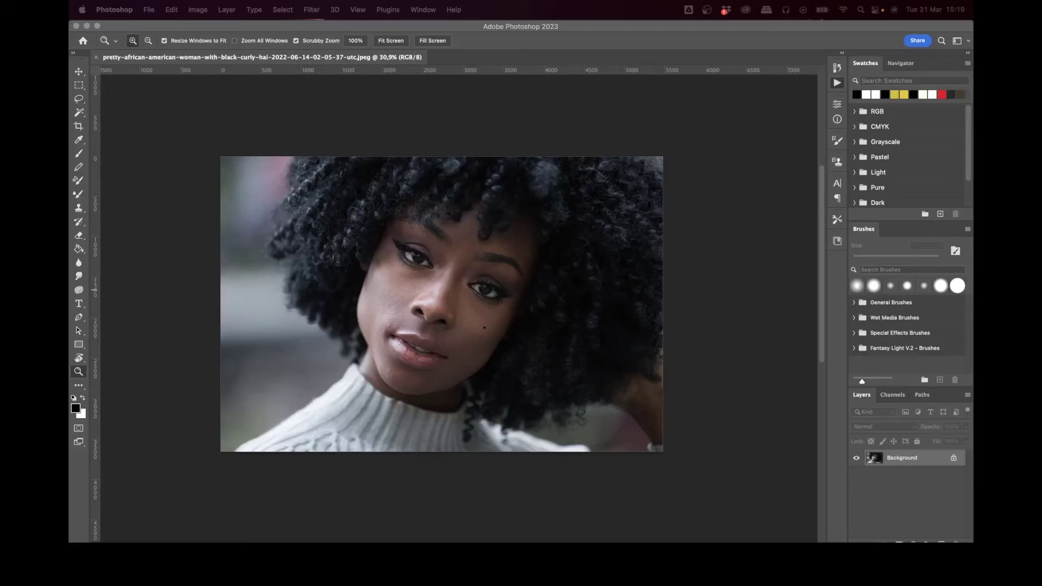
Show the Actions panel, zoom in on the face, and run the 'IA - PELE (controle na opacidade)' action.
{"action": "key", "text": "alt+F9"}
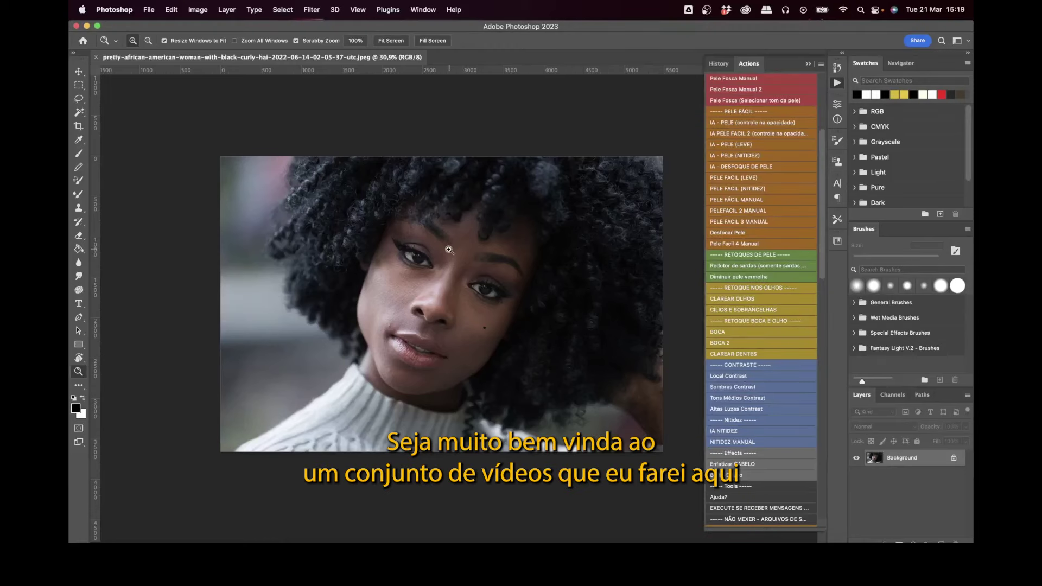
{"action": "mouse_move", "coordinate": [453, 253]}
{"action": "left_mouse_down"}
{"action": "mouse_move", "coordinate": [462, 260]}
{"action": "mouse_move", "coordinate": [402, 252]}
{"action": "mouse_move", "coordinate": [429, 260]}
{"action": "mouse_move", "coordinate": [454, 298]}
{"action": "mouse_move", "coordinate": [415, 279]}
{"action": "left_mouse_up"}
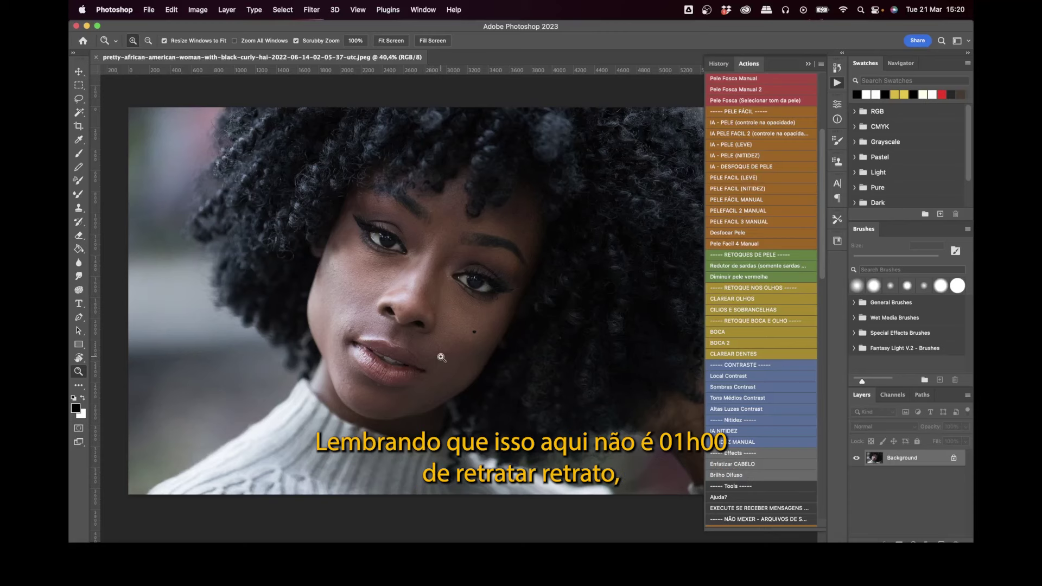
{"action": "left_click_drag", "start_coordinate": [434, 332], "coordinate": [402, 285]}
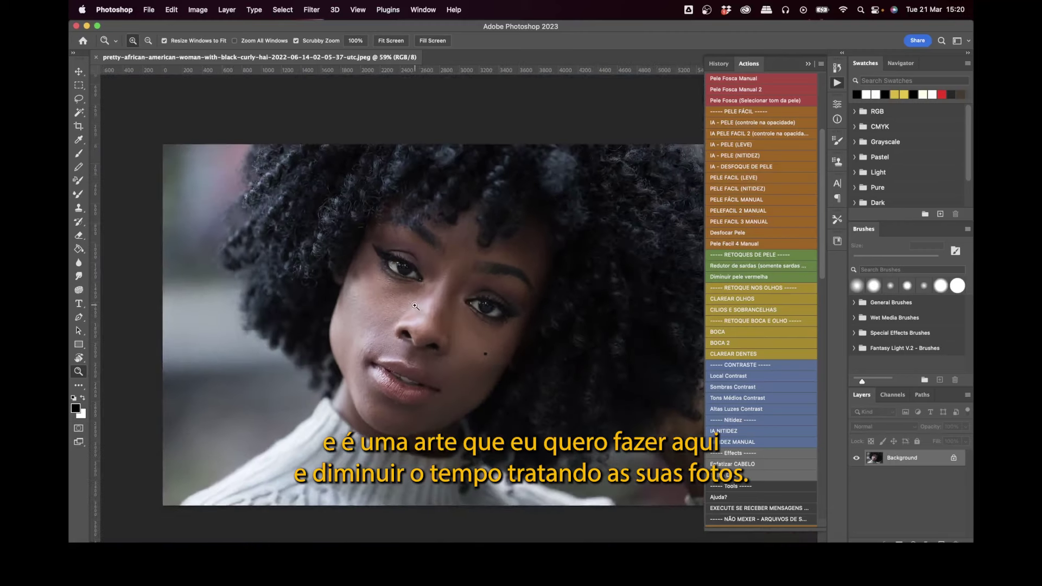
{"action": "mouse_move", "coordinate": [435, 333]}
{"action": "left_mouse_down"}
{"action": "mouse_move", "coordinate": [378, 272]}
{"action": "mouse_move", "coordinate": [416, 334]}
{"action": "left_mouse_up"}
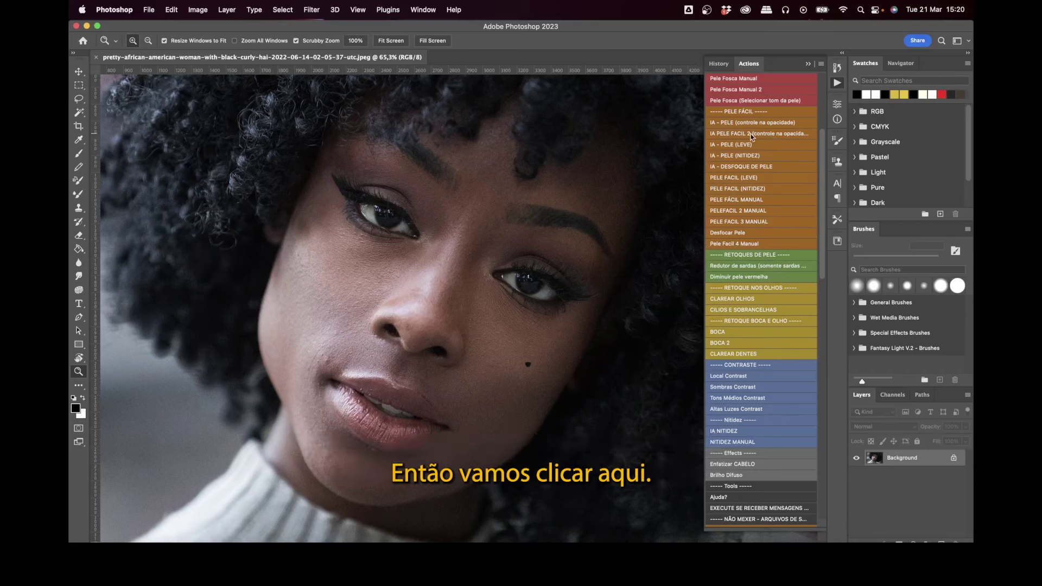
{"action": "left_click", "coordinate": [731, 123]}
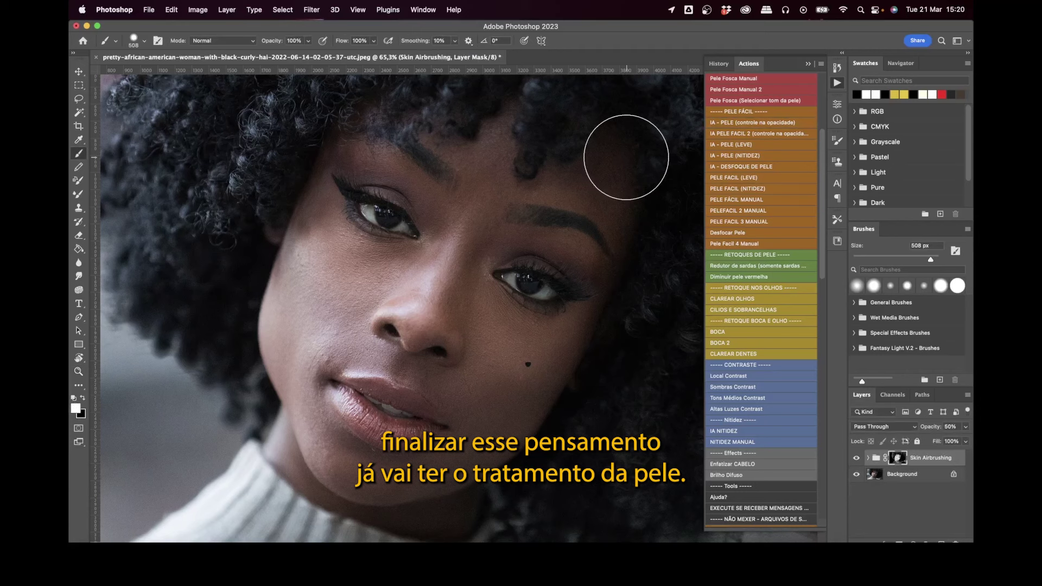
Toggle the Skin Airbrushing group's visibility to compare before and after smoothing.
{"action": "left_click", "coordinate": [856, 459]}
{"action": "left_click", "coordinate": [857, 459]}
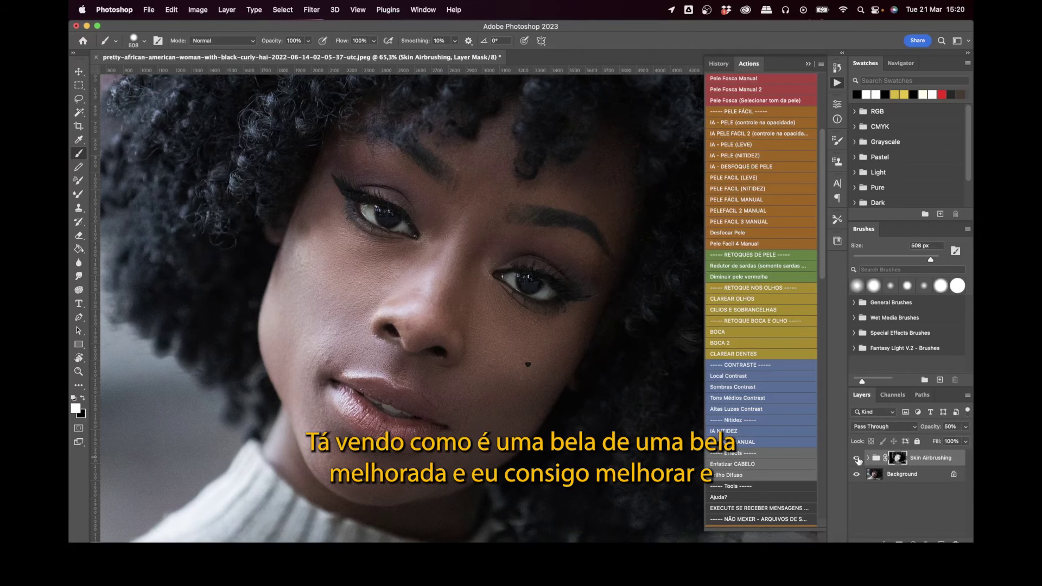
{"action": "left_click", "coordinate": [857, 458]}
Set the Skin Airbrushing group's opacity to about 59%.
{"action": "left_click", "coordinate": [966, 429]}
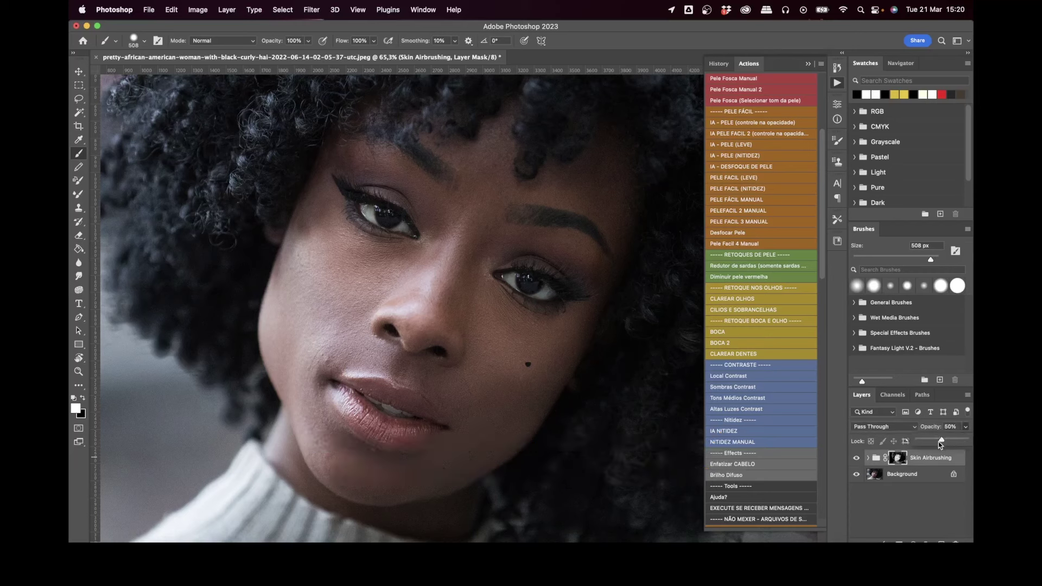
{"action": "left_click_drag", "start_coordinate": [941, 444], "coordinate": [947, 444]}
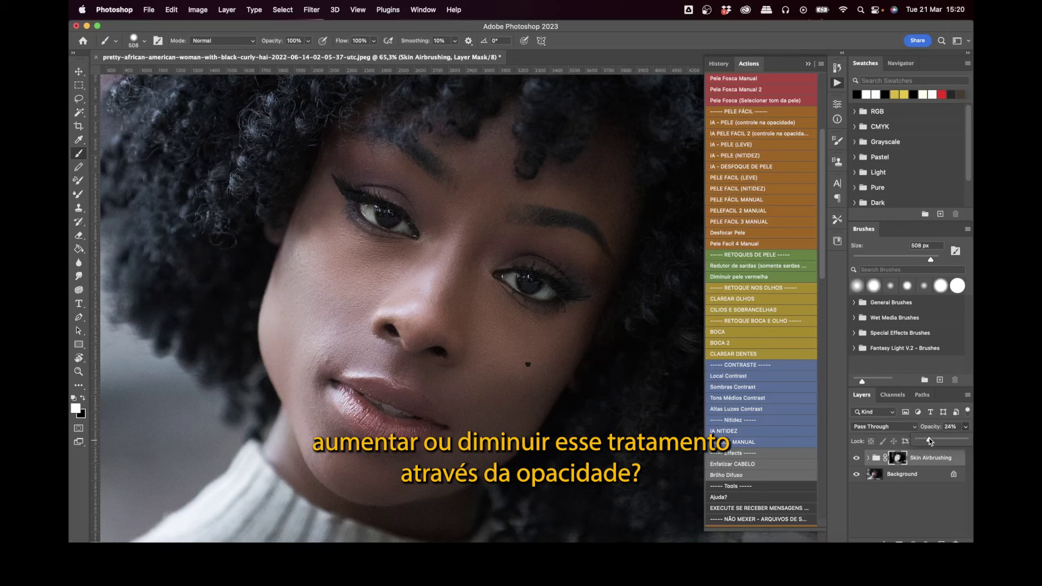
{"action": "left_click_drag", "start_coordinate": [930, 441], "coordinate": [950, 441]}
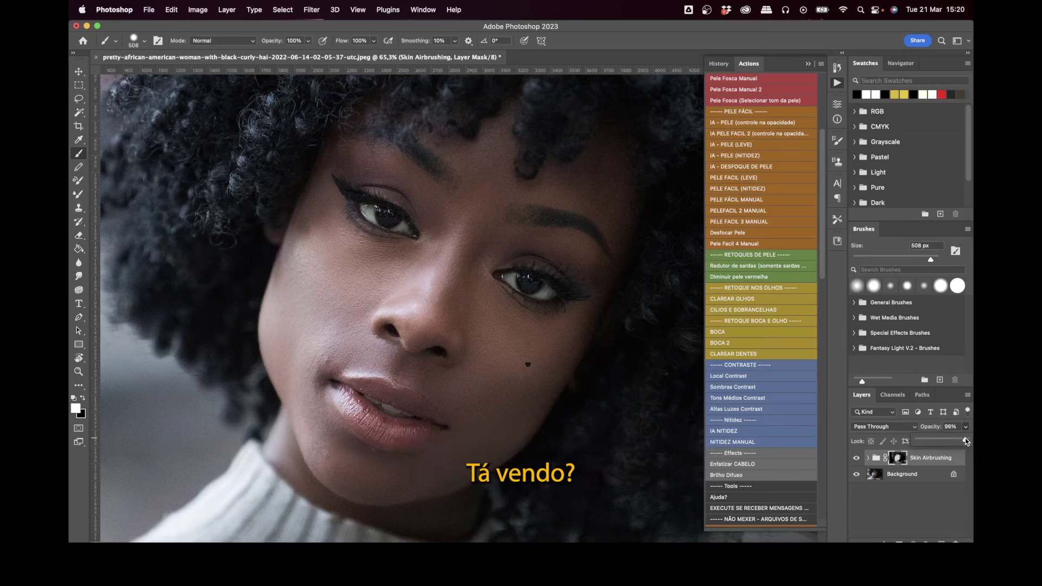
{"action": "left_click_drag", "start_coordinate": [965, 442], "coordinate": [967, 441]}
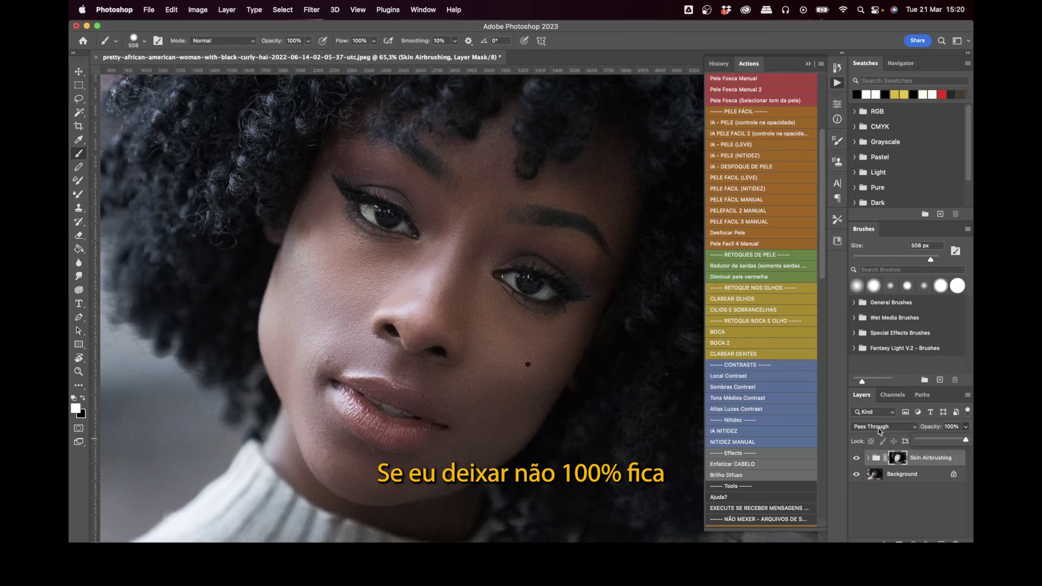
{"action": "key", "text": "z"}
{"action": "left_click_drag", "start_coordinate": [513, 343], "coordinate": [459, 345]}
{"action": "left_click", "coordinate": [965, 441]}
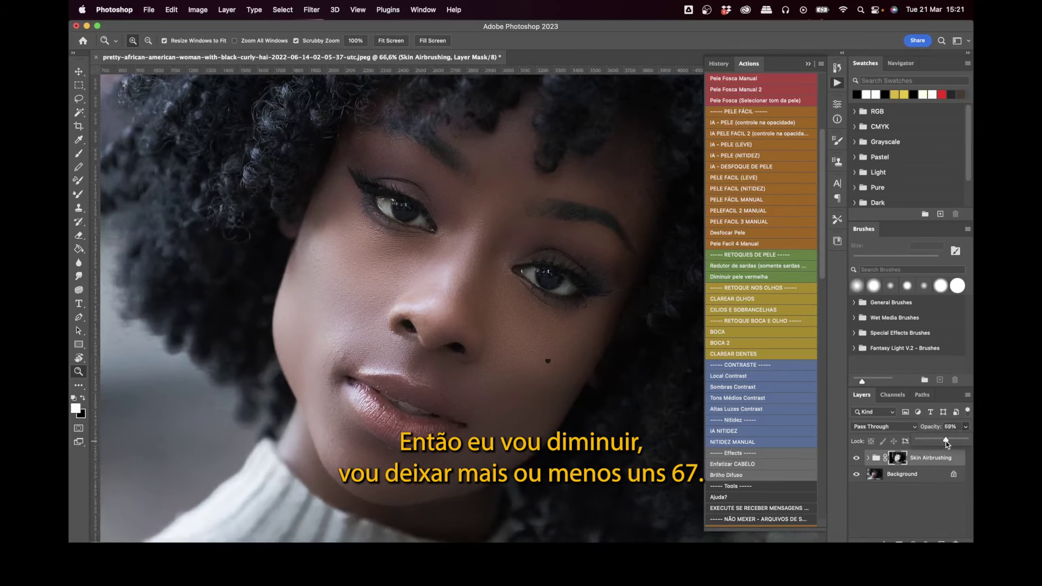
{"action": "left_click_drag", "start_coordinate": [482, 401], "coordinate": [459, 354]}
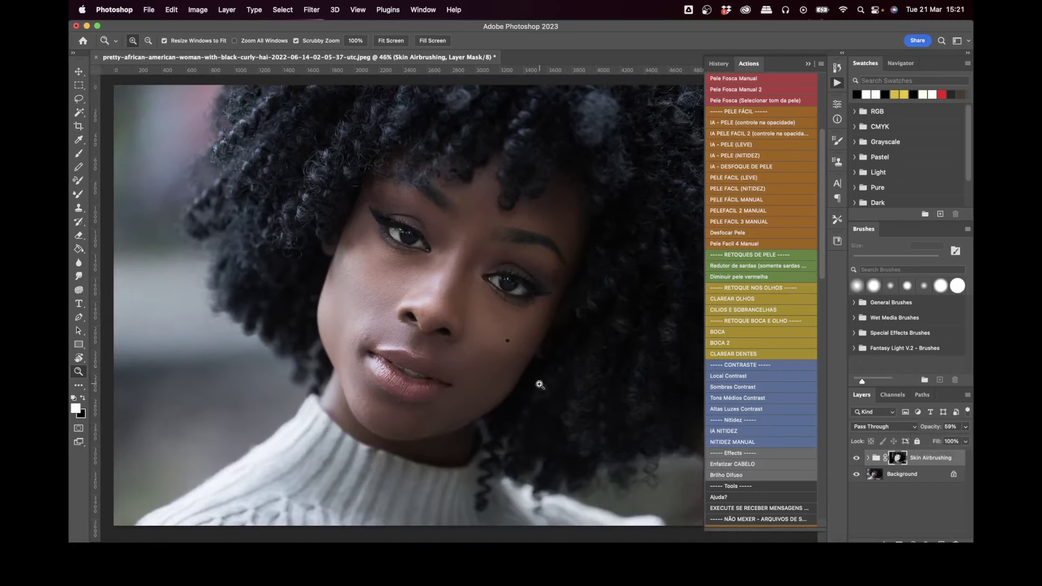
Merge visible layers into Background and magnify the expression line beside the nose.
{"action": "key", "text": "super+shift+e"}
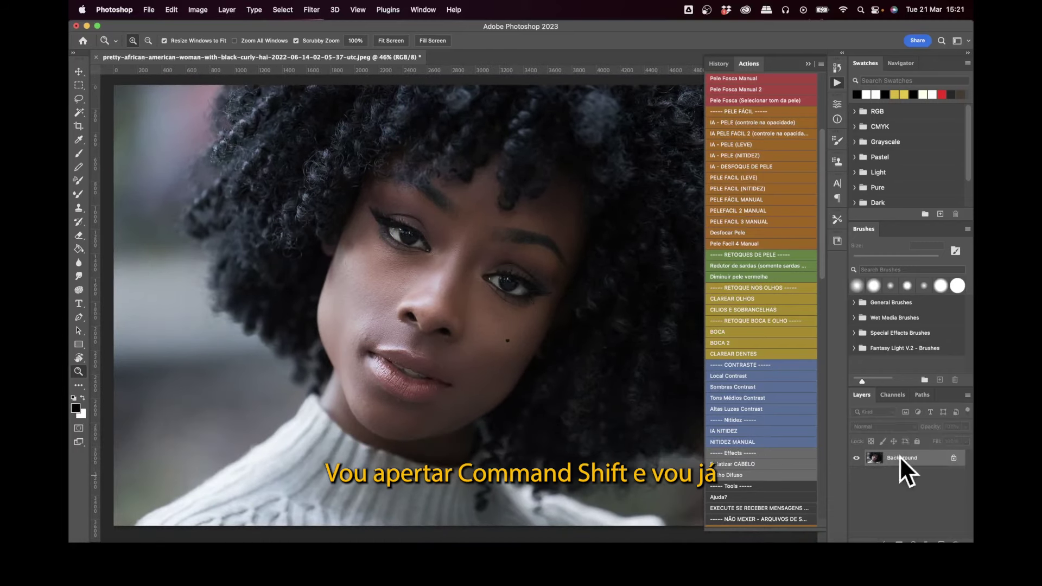
{"action": "left_click_drag", "start_coordinate": [453, 346], "coordinate": [489, 347]}
{"action": "left_click_drag", "start_coordinate": [452, 388], "coordinate": [387, 326]}
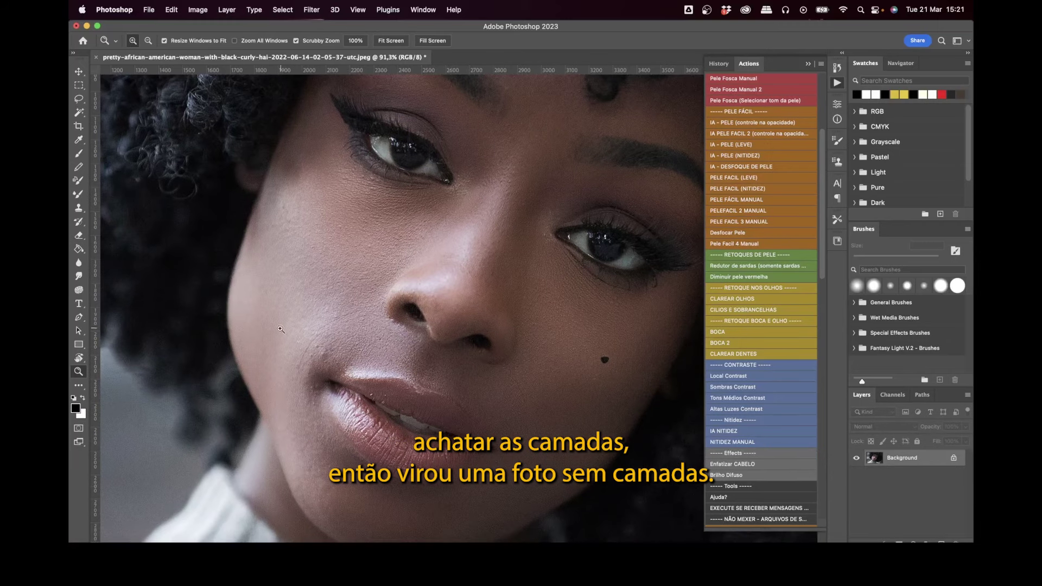
{"action": "left_click_drag", "start_coordinate": [345, 319], "coordinate": [352, 294]}
{"action": "left_click", "coordinate": [79, 99]}
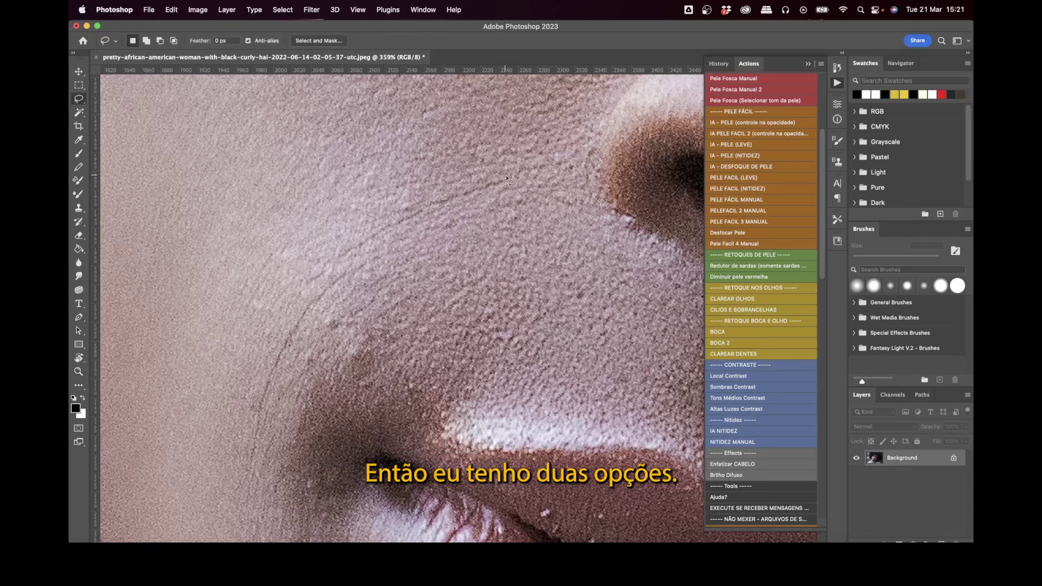
{"action": "left_click", "coordinate": [79, 99]}
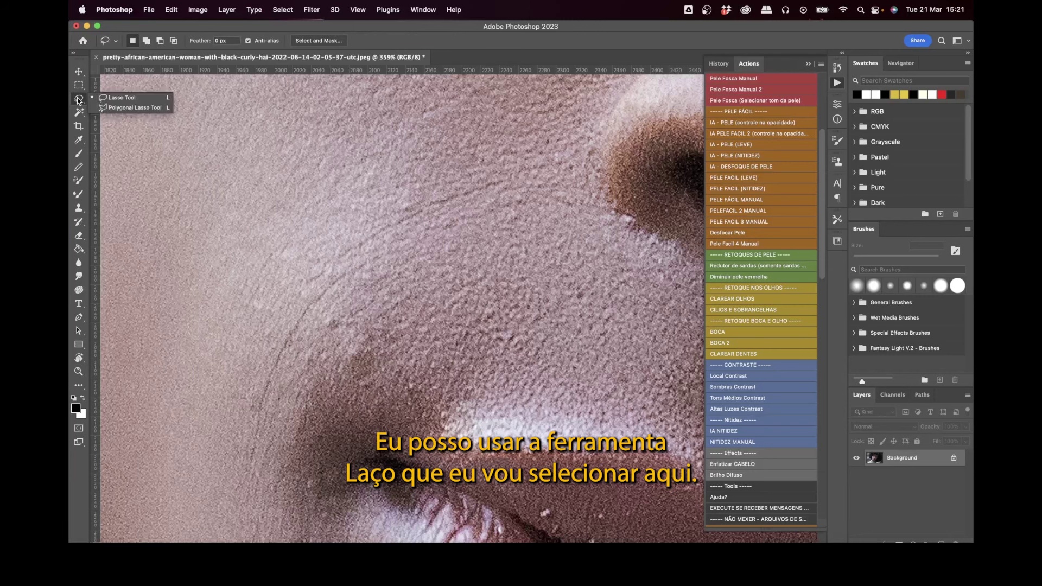
Lasso the expression line and Content-Aware Fill it onto a new layer, then deselect.
{"action": "left_click", "coordinate": [121, 98]}
{"action": "left_click_drag", "start_coordinate": [500, 177], "coordinate": [411, 207]}
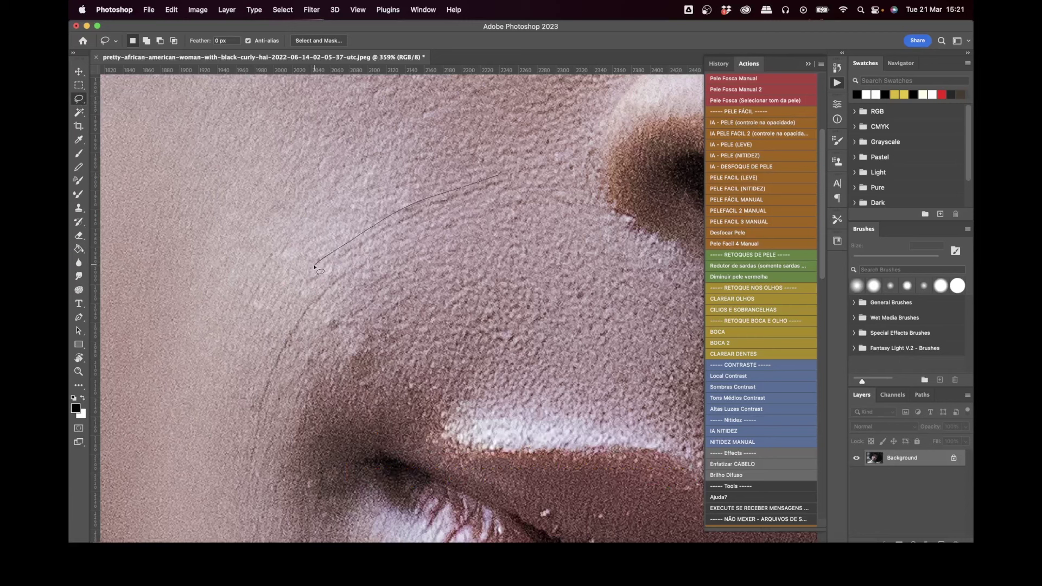
{"action": "left_click_drag", "start_coordinate": [315, 266], "coordinate": [468, 207]}
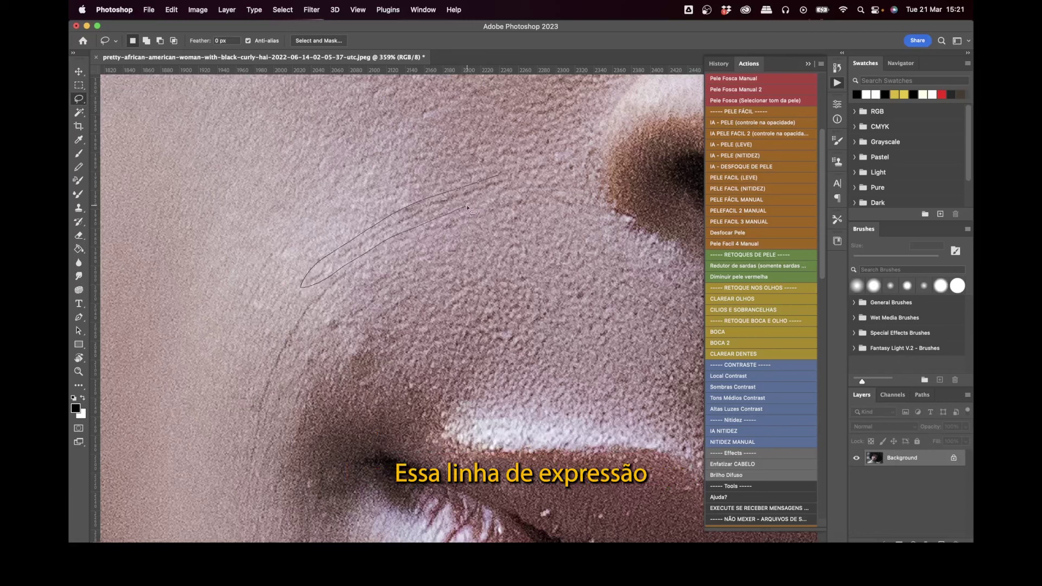
{"action": "left_click_drag", "start_coordinate": [519, 185], "coordinate": [510, 182]}
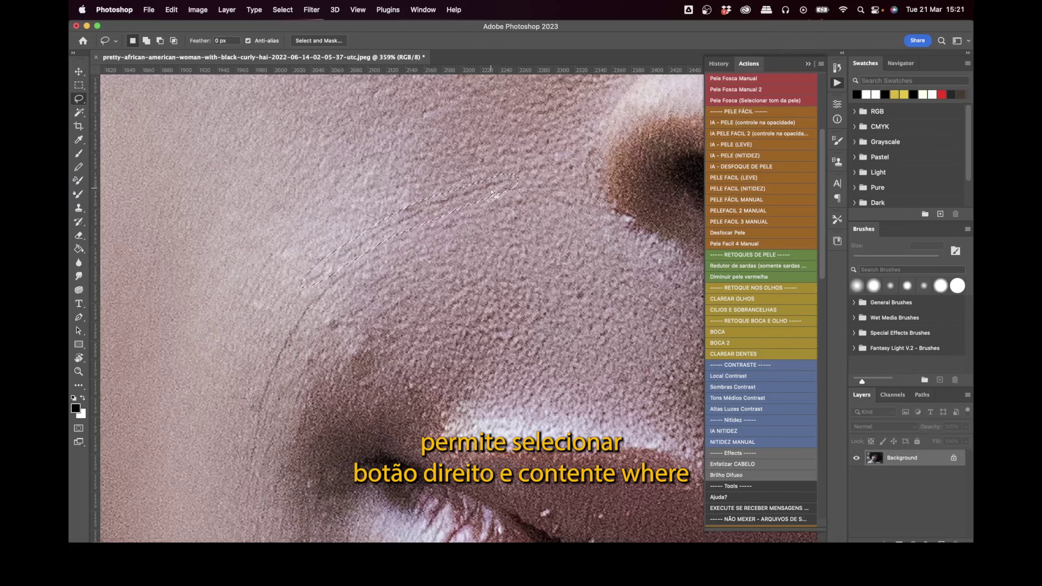
{"action": "right_click", "coordinate": [492, 190]}
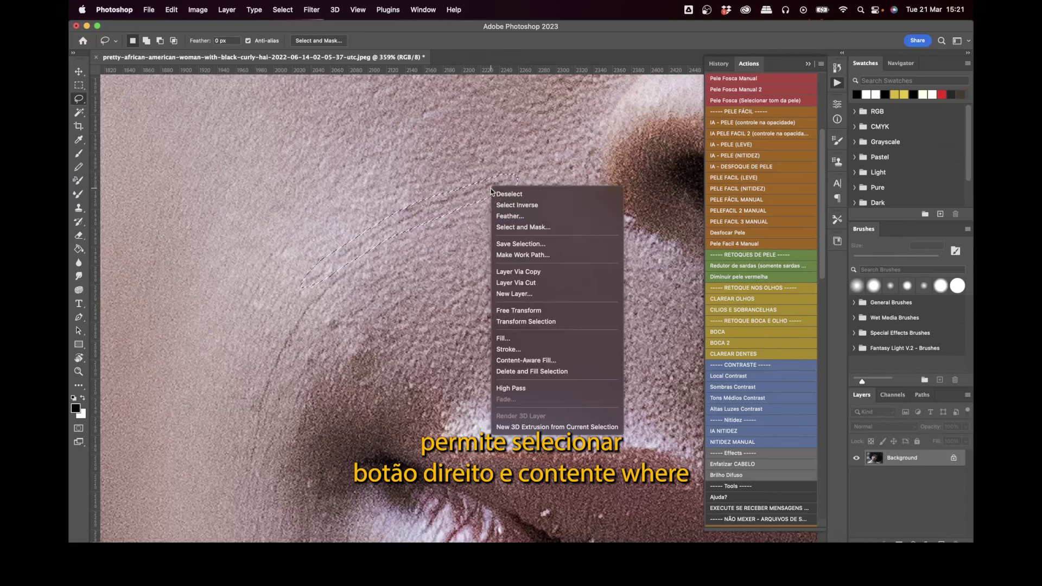
{"action": "left_click", "coordinate": [553, 360]}
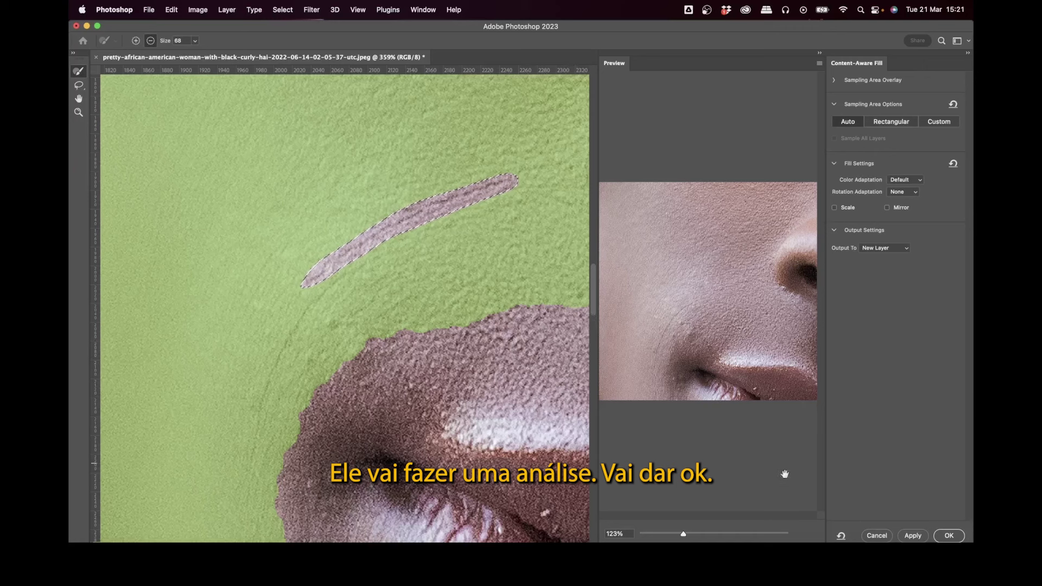
{"action": "left_click", "coordinate": [949, 536]}
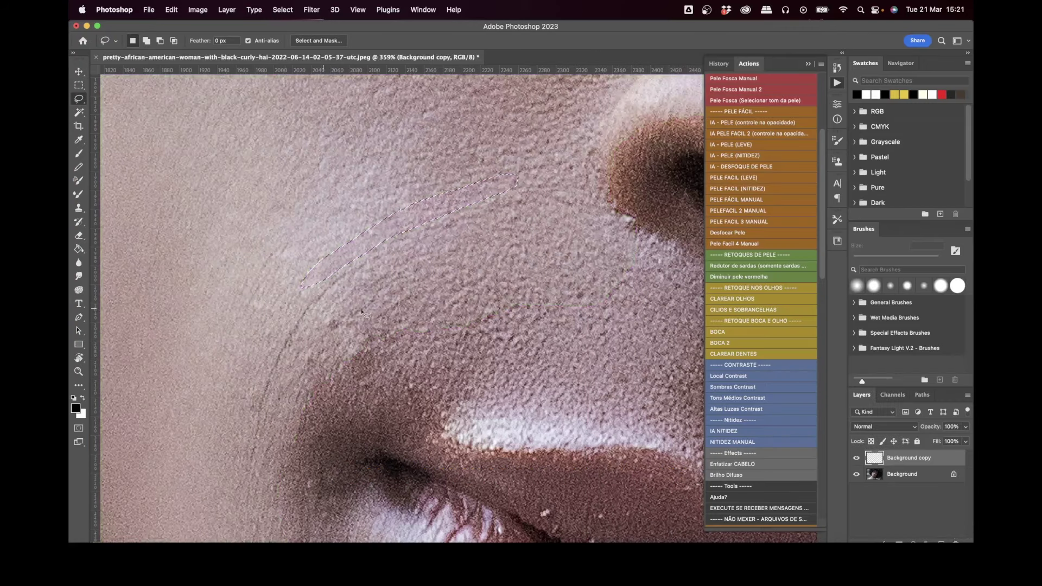
{"action": "key", "text": "m"}
{"action": "key", "text": "ctrl+d"}
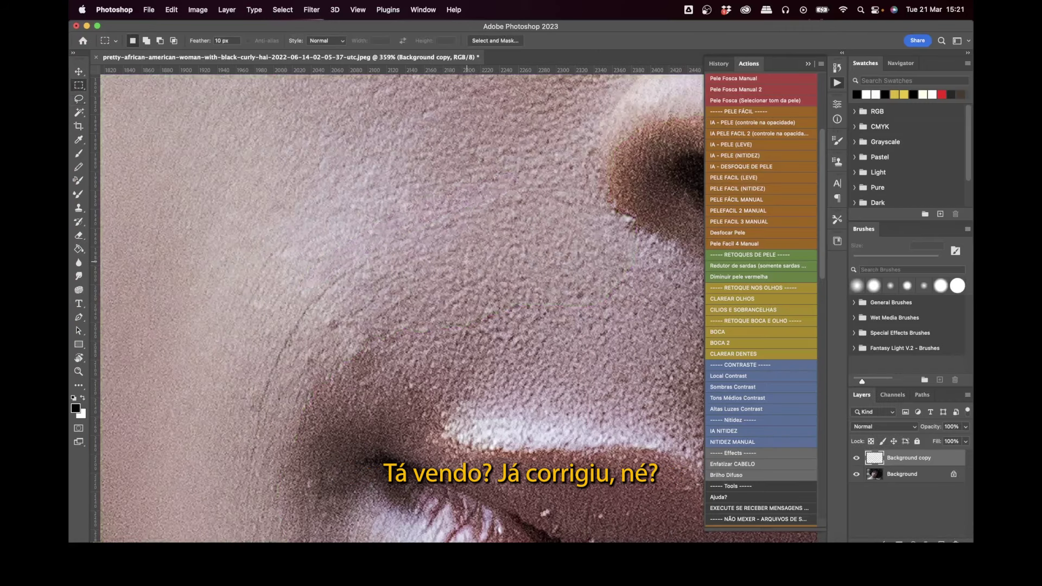
Zoom in closer on the patched cheek and switch to the Clone Stamp tool.
{"action": "key", "text": "z"}
{"action": "scroll", "coordinate": [454, 272], "scroll_direction": "down", "scroll_amount": 5}
{"action": "scroll", "coordinate": [415, 288], "scroll_direction": "up", "scroll_amount": 3}
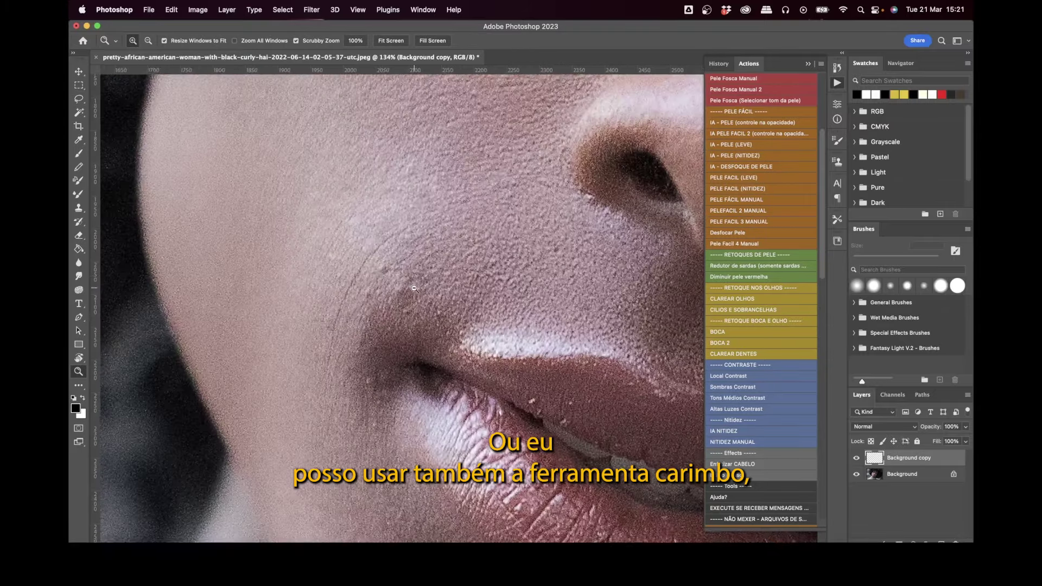
{"action": "scroll", "coordinate": [414, 288], "scroll_direction": "up", "scroll_amount": 2}
{"action": "scroll", "coordinate": [415, 290], "scroll_direction": "up", "scroll_amount": 2}
{"action": "scroll", "coordinate": [416, 293], "scroll_direction": "up", "scroll_amount": 2}
{"action": "scroll", "coordinate": [416, 294], "scroll_direction": "up", "scroll_amount": 2}
{"action": "scroll", "coordinate": [416, 294], "scroll_direction": "up", "scroll_amount": 1}
{"action": "key", "text": "s"}
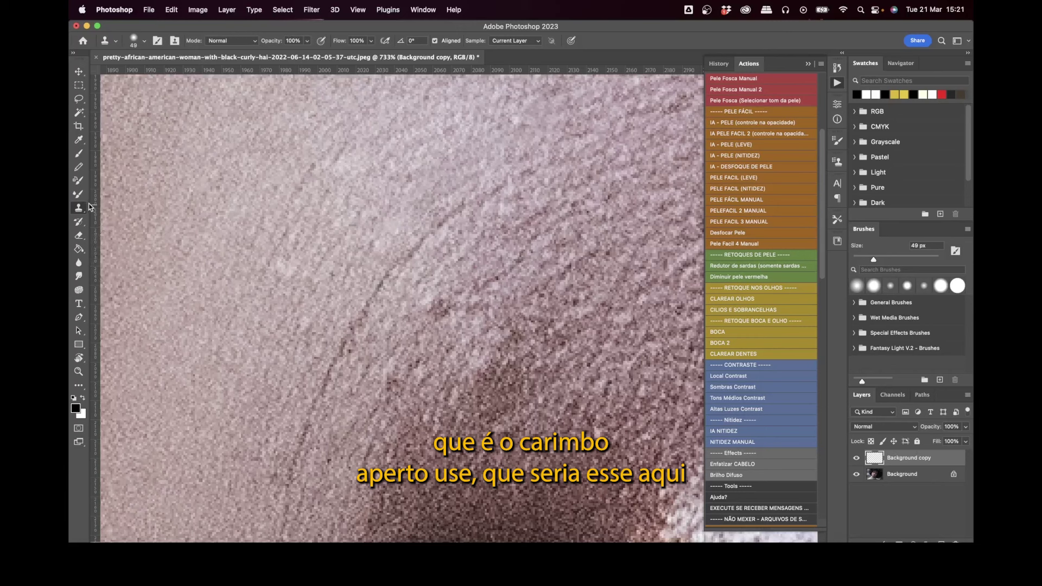
Set the clone brush to 22 px and paint over the skin crease.
{"action": "left_click", "coordinate": [144, 41]}
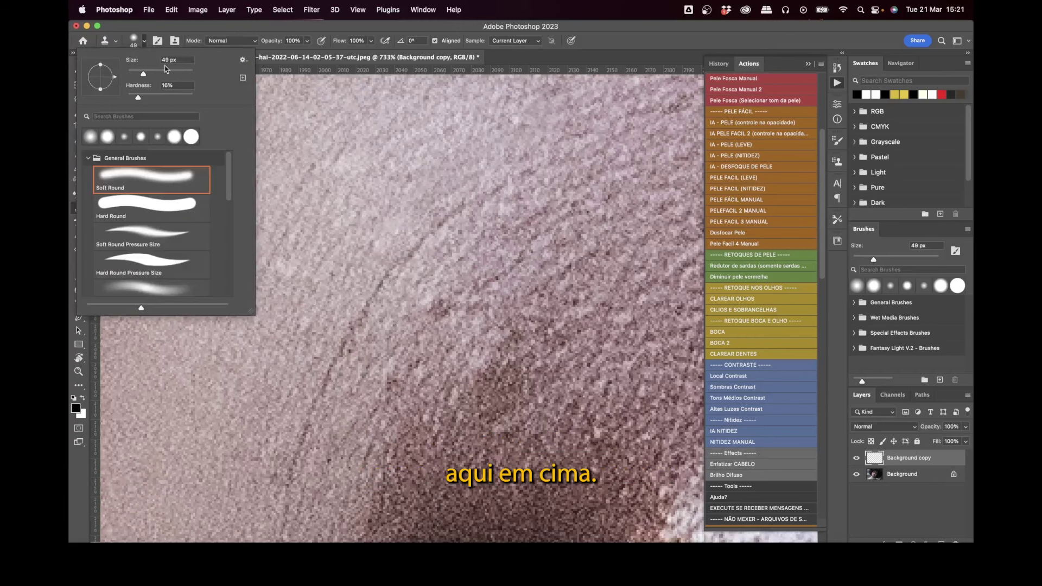
{"action": "left_click_drag", "start_coordinate": [136, 75], "coordinate": [135, 75]}
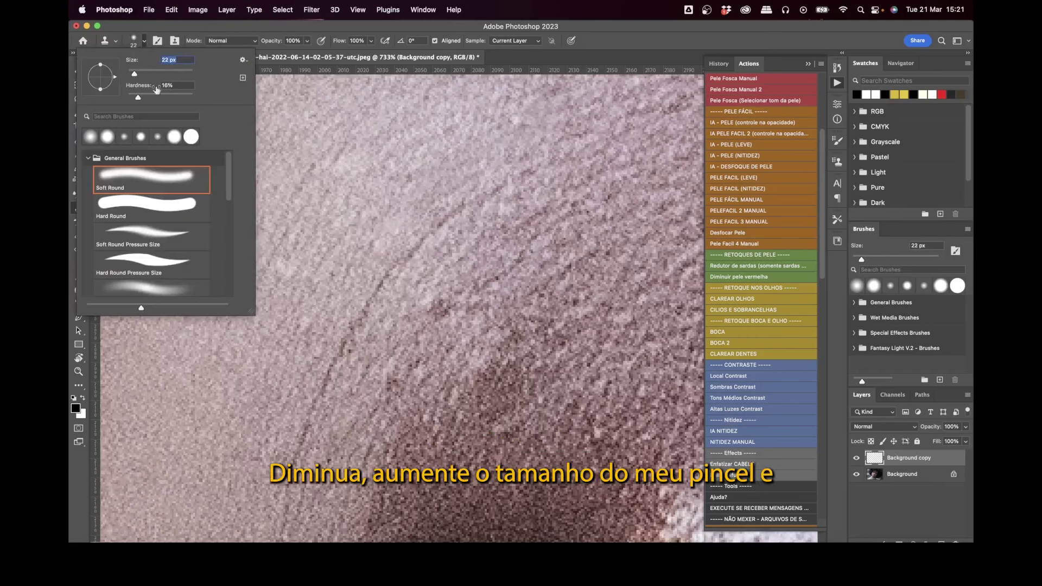
{"action": "left_click", "coordinate": [484, 165]}
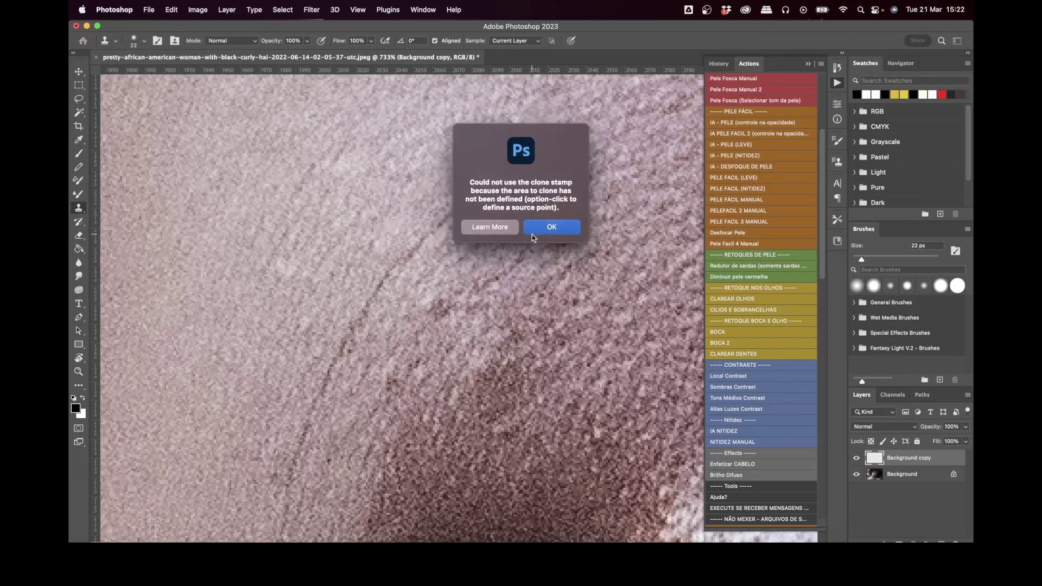
{"action": "left_click", "coordinate": [554, 227]}
{"action": "left_click_drag", "start_coordinate": [481, 191], "coordinate": [402, 272]}
{"action": "scroll", "coordinate": [423, 239], "scroll_direction": "down", "scroll_amount": 3}
{"action": "scroll", "coordinate": [424, 239], "scroll_direction": "left", "scroll_amount": 3}
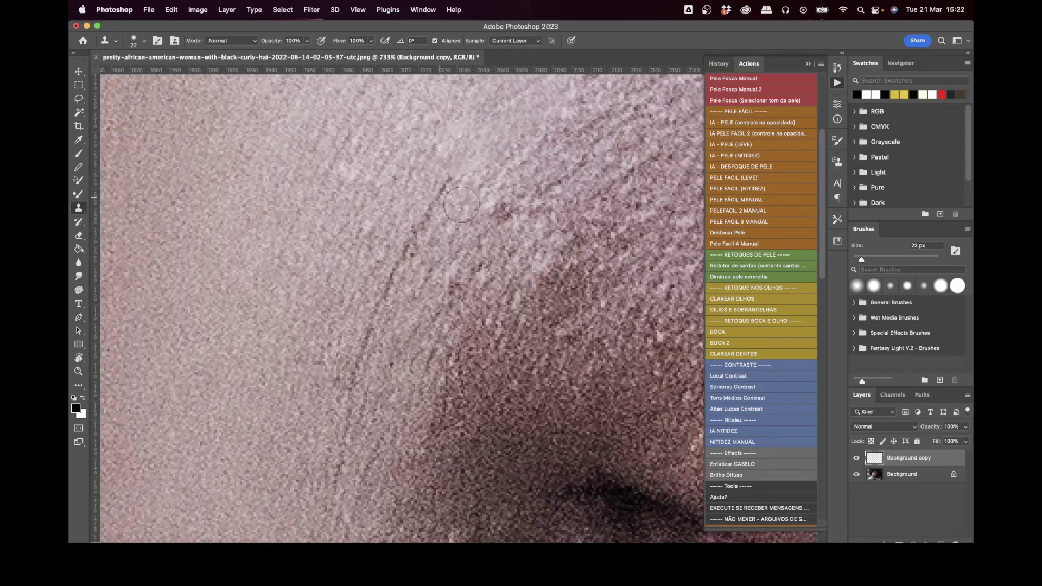
Merge Background copy into Background and clone skin texture over the expression line.
{"action": "key", "text": "super+j"}
{"action": "key", "text": "super+e"}
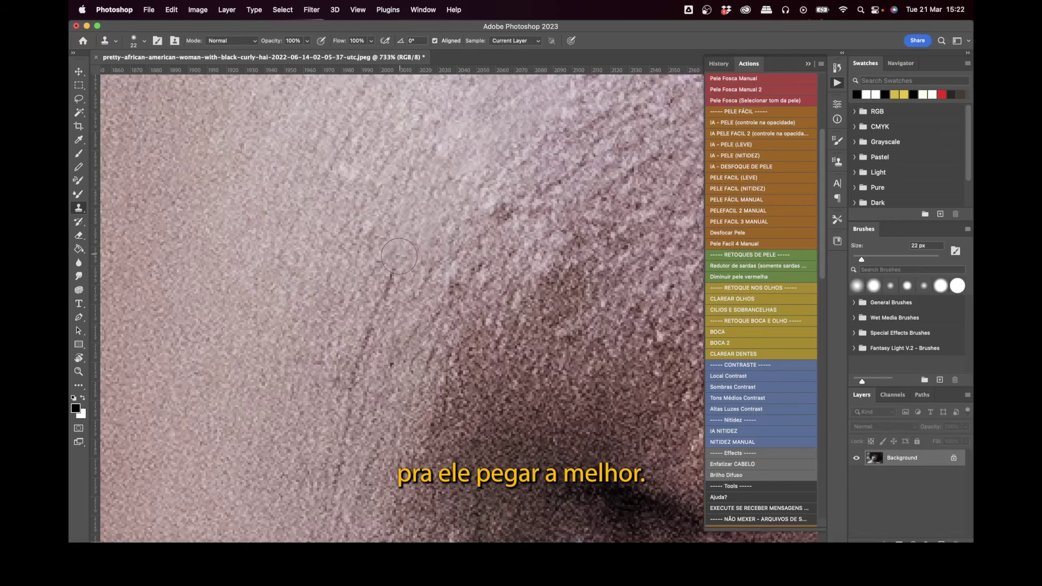
{"action": "left_click_drag", "start_coordinate": [377, 323], "coordinate": [445, 113]}
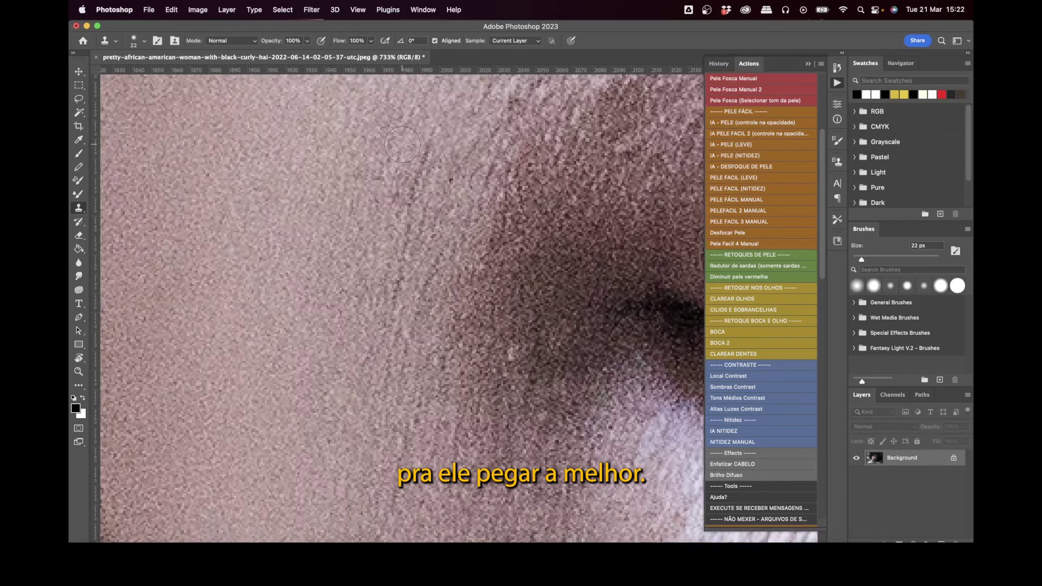
{"action": "left_click_drag", "start_coordinate": [395, 175], "coordinate": [397, 277]}
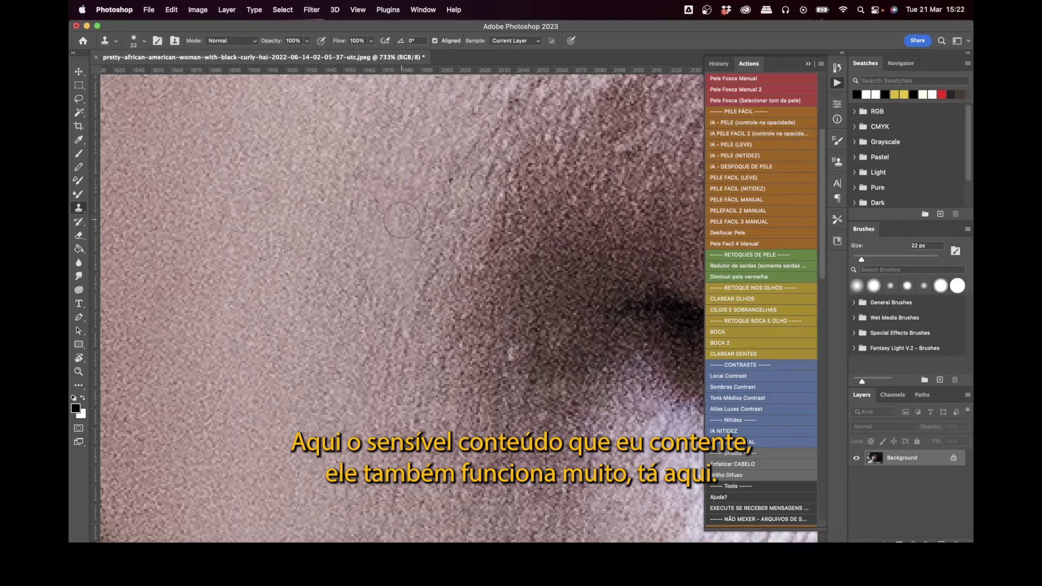
{"action": "scroll", "coordinate": [410, 239], "scroll_direction": "up", "scroll_amount": 3}
{"action": "left_click_drag", "start_coordinate": [454, 260], "coordinate": [419, 258]}
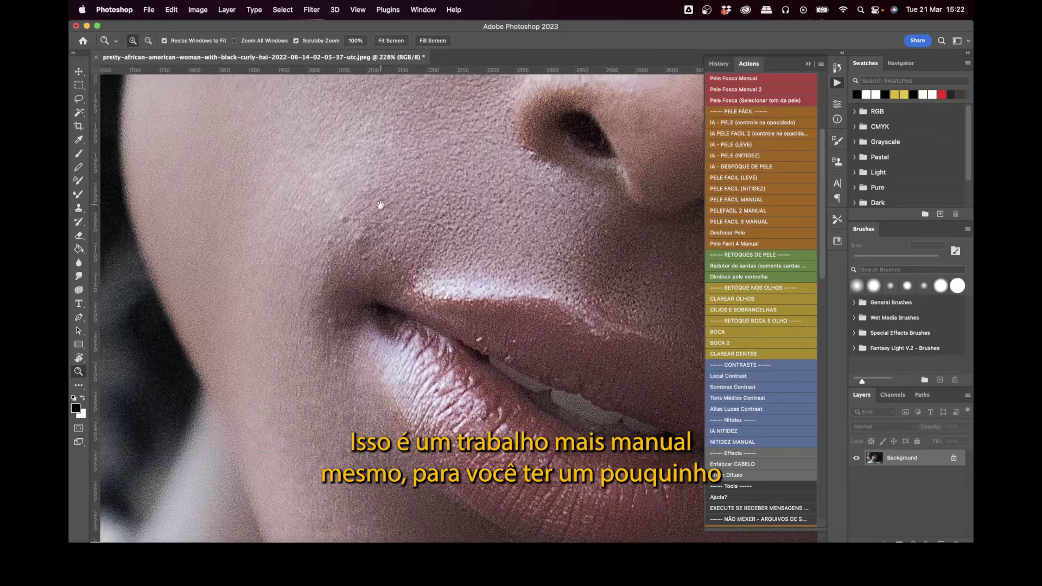
{"action": "mouse_move", "coordinate": [420, 258]}
{"action": "left_mouse_down"}
{"action": "mouse_move", "coordinate": [404, 248]}
{"action": "mouse_move", "coordinate": [517, 326]}
{"action": "mouse_move", "coordinate": [533, 291]}
{"action": "mouse_move", "coordinate": [473, 268]}
{"action": "mouse_move", "coordinate": [500, 304]}
{"action": "mouse_move", "coordinate": [516, 304]}
{"action": "left_mouse_up"}
{"action": "key", "text": "s"}
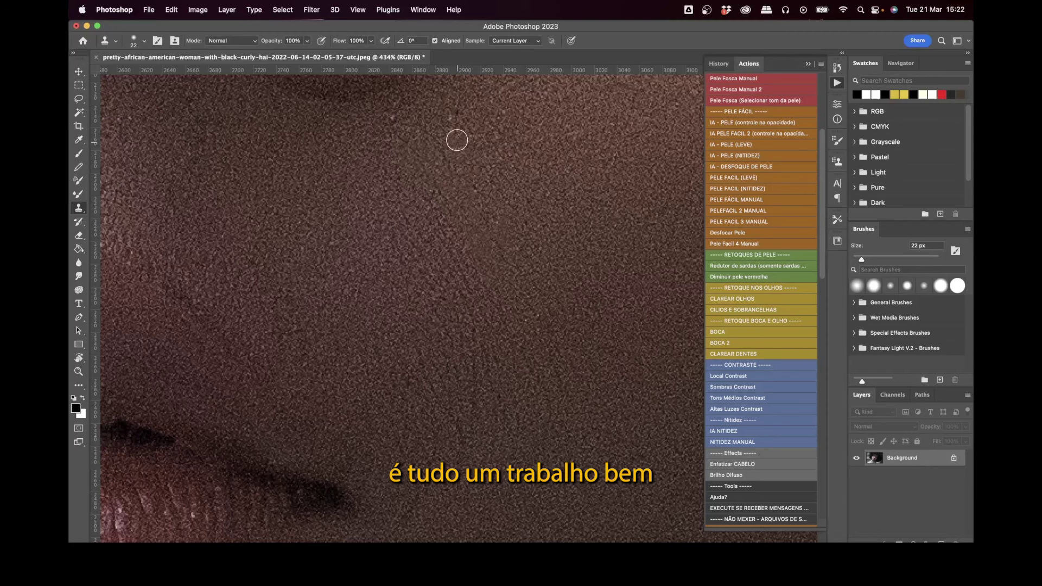
{"action": "left_click", "coordinate": [477, 185]}
{"action": "key", "text": "z"}
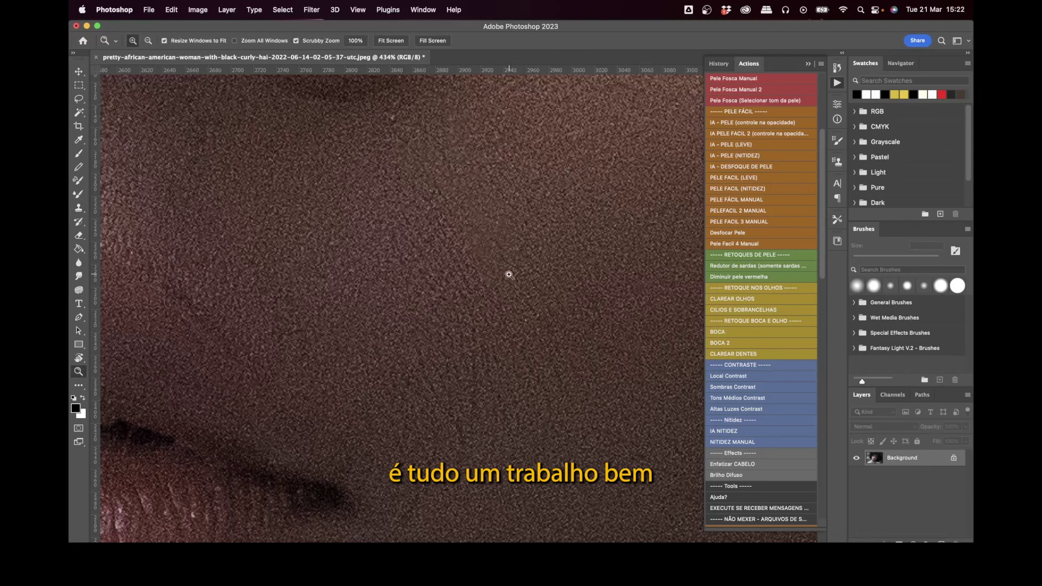
{"action": "left_click_drag", "start_coordinate": [507, 275], "coordinate": [483, 249]}
{"action": "scroll", "coordinate": [448, 298], "scroll_direction": "down", "scroll_amount": 2}
{"action": "scroll", "coordinate": [454, 295], "scroll_direction": "down", "scroll_amount": 2}
{"action": "scroll", "coordinate": [432, 245], "scroll_direction": "down", "scroll_amount": 2}
{"action": "scroll", "coordinate": [502, 356], "scroll_direction": "down", "scroll_amount": 1}
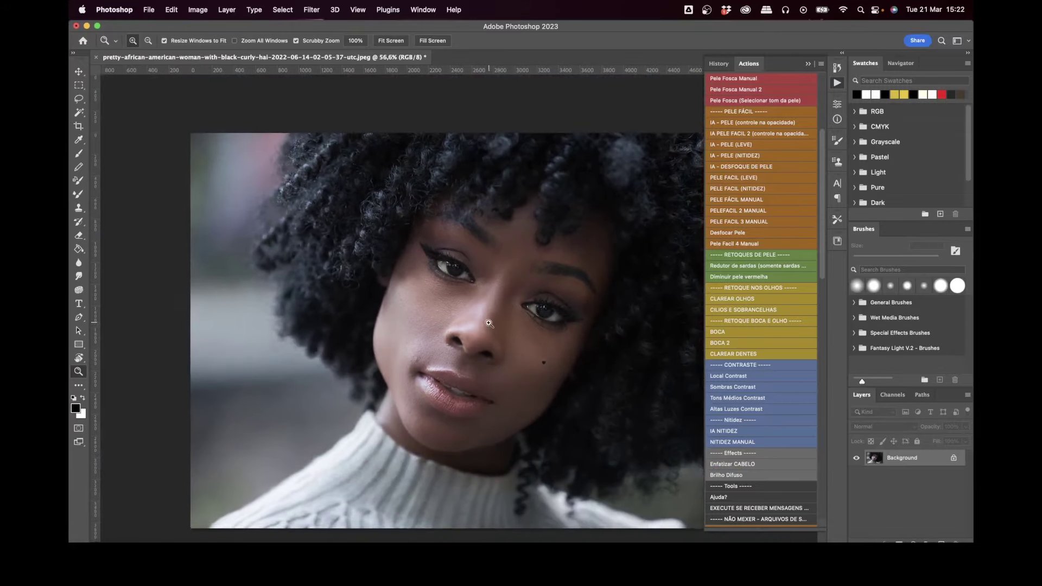
{"action": "scroll", "coordinate": [501, 318], "scroll_direction": "down", "scroll_amount": 1}
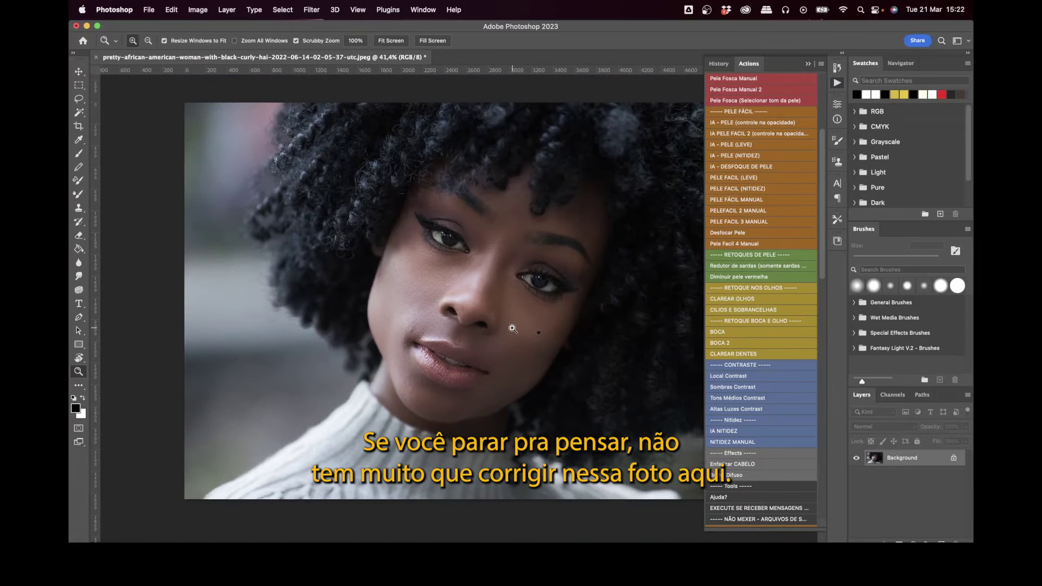
{"action": "scroll", "coordinate": [444, 333], "scroll_direction": "up", "scroll_amount": 3}
{"action": "scroll", "coordinate": [437, 358], "scroll_direction": "up", "scroll_amount": 2}
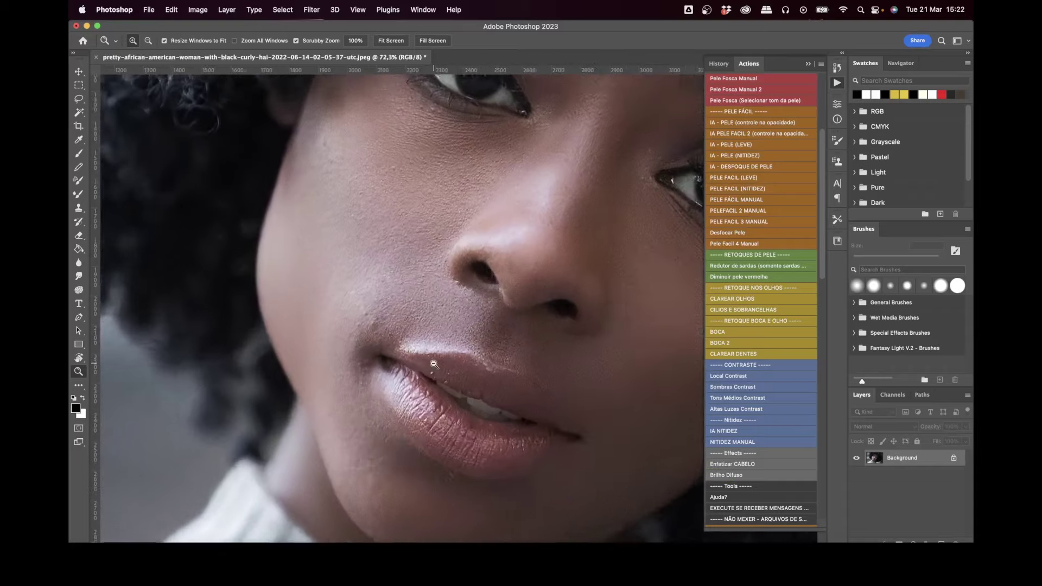
{"action": "scroll", "coordinate": [434, 379], "scroll_direction": "up", "scroll_amount": 1}
{"action": "scroll", "coordinate": [429, 369], "scroll_direction": "up", "scroll_amount": 1}
{"action": "scroll", "coordinate": [423, 361], "scroll_direction": "up", "scroll_amount": 1}
{"action": "scroll", "coordinate": [417, 356], "scroll_direction": "up", "scroll_amount": 1}
Lasso the blemishes above the mouth corner and Content-Aware Fill them away.
{"action": "left_click", "coordinate": [80, 98]}
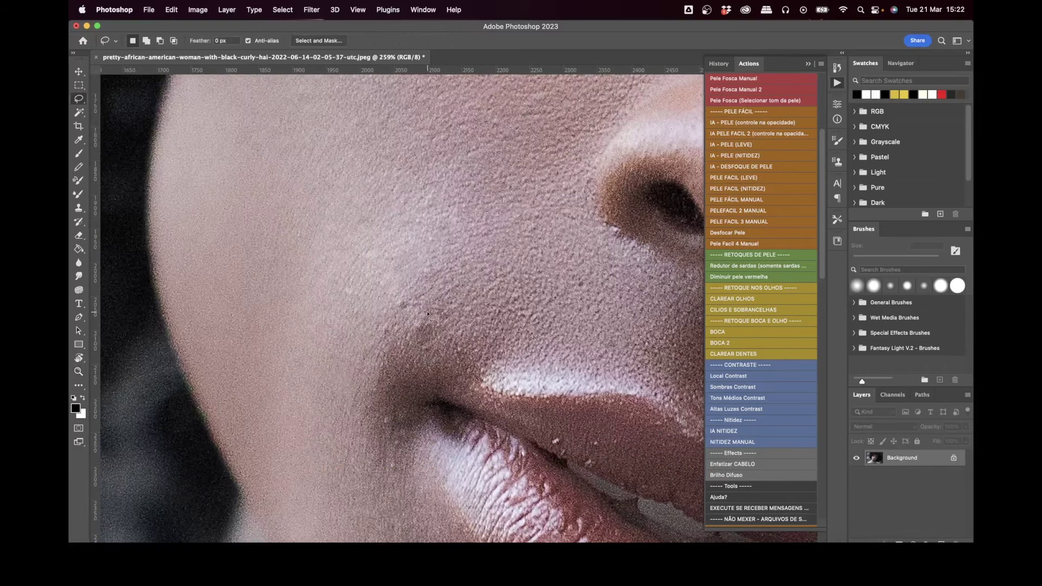
{"action": "left_click_drag", "start_coordinate": [414, 319], "coordinate": [438, 325]}
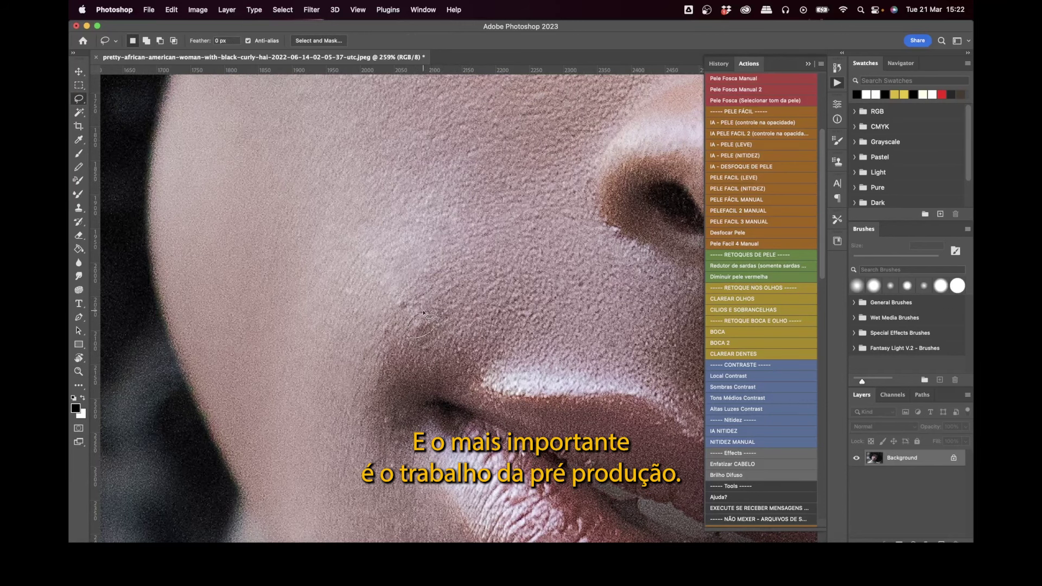
{"action": "right_click", "coordinate": [437, 326]}
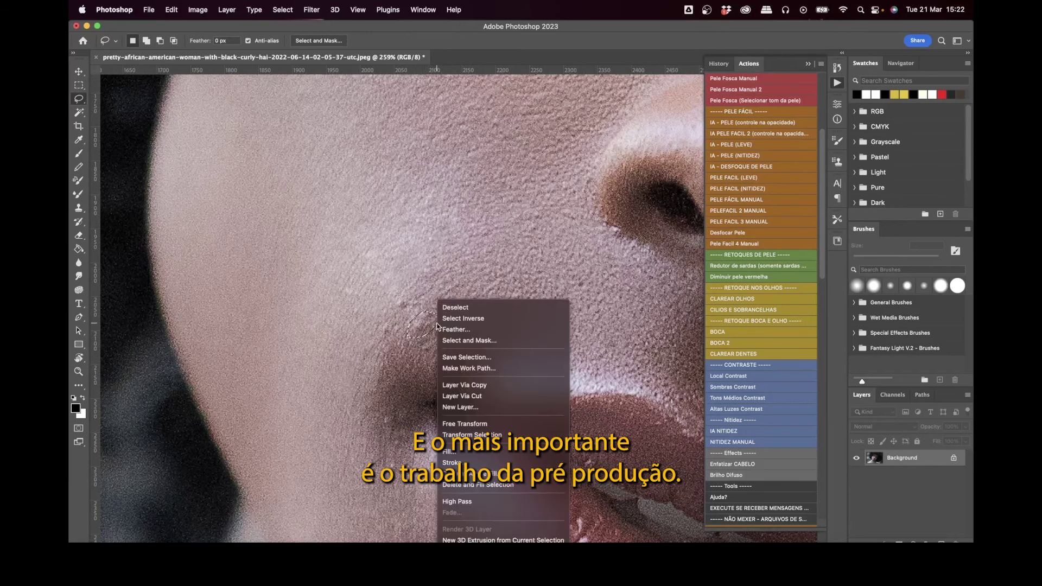
{"action": "left_click", "coordinate": [476, 424]}
{"action": "key", "text": "Return"}
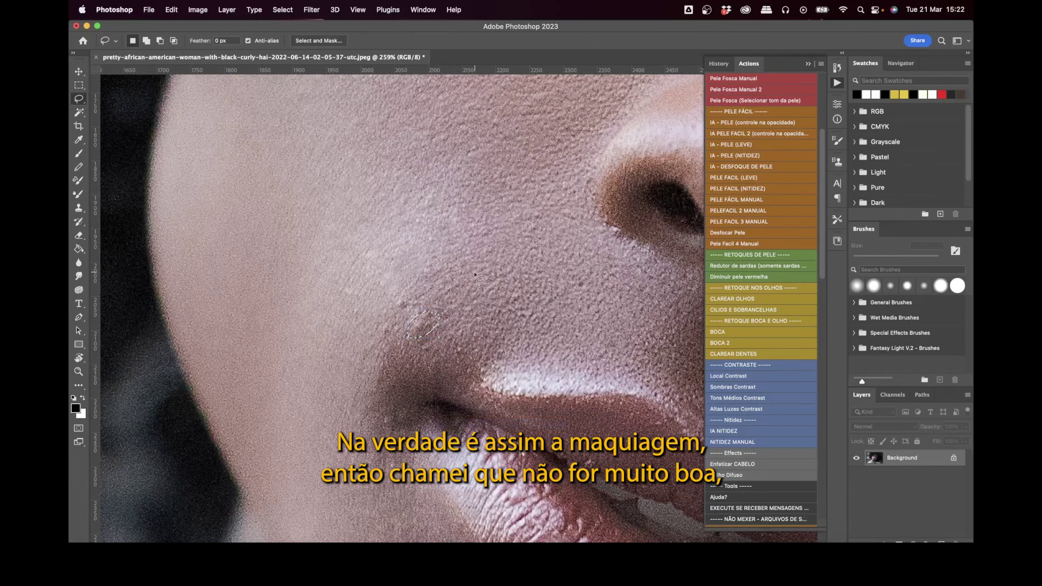
{"action": "right_click", "coordinate": [426, 320]}
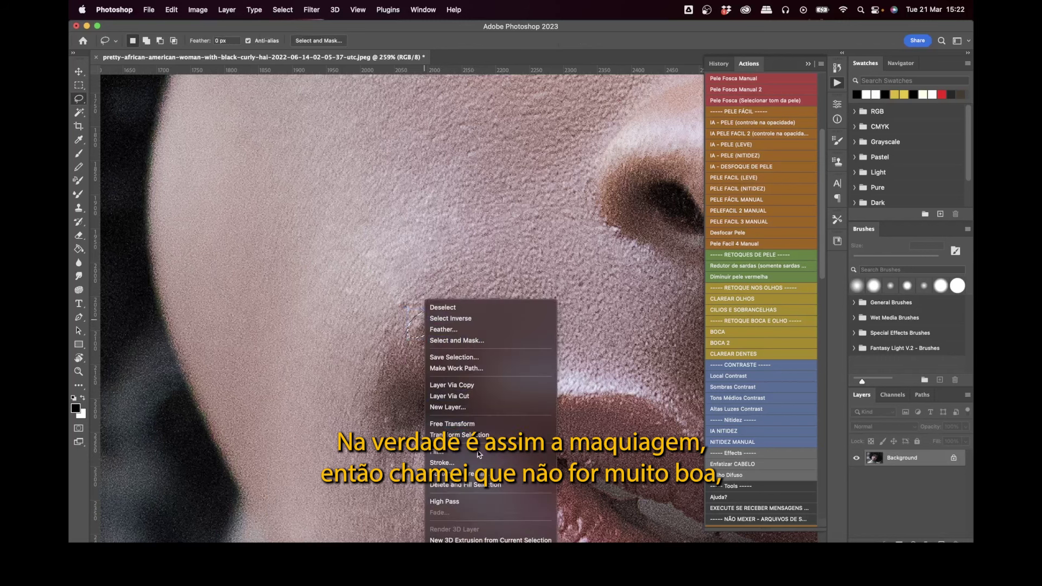
{"action": "left_click", "coordinate": [479, 453]}
{"action": "left_click", "coordinate": [591, 227]}
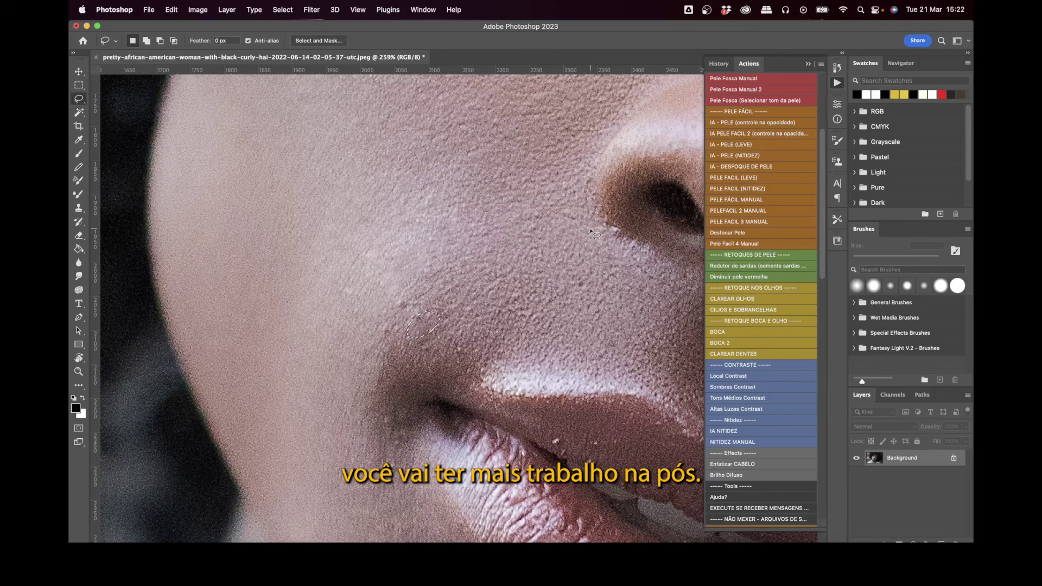
{"action": "key", "text": "m"}
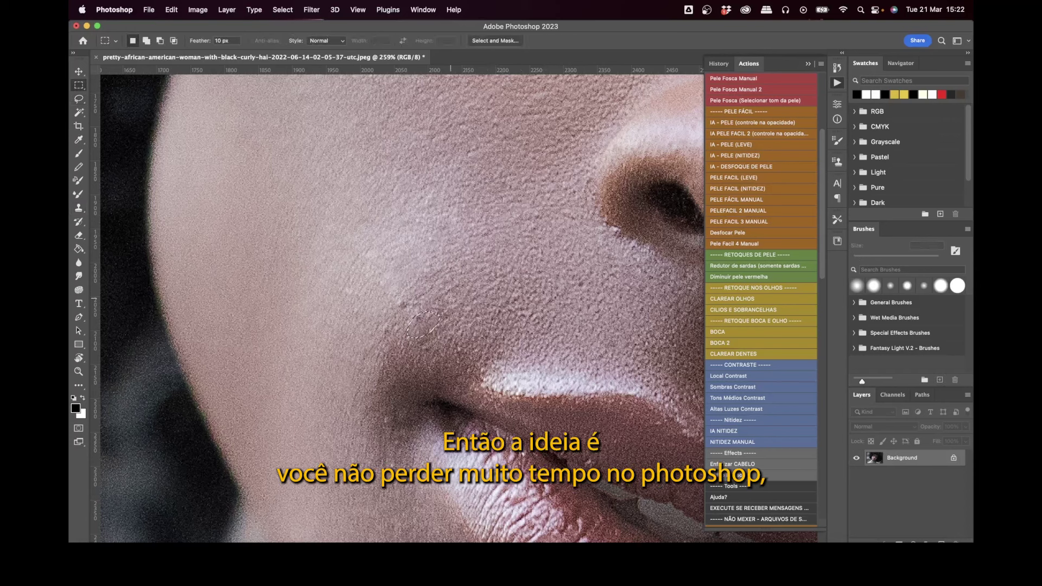
{"action": "key", "text": "s"}
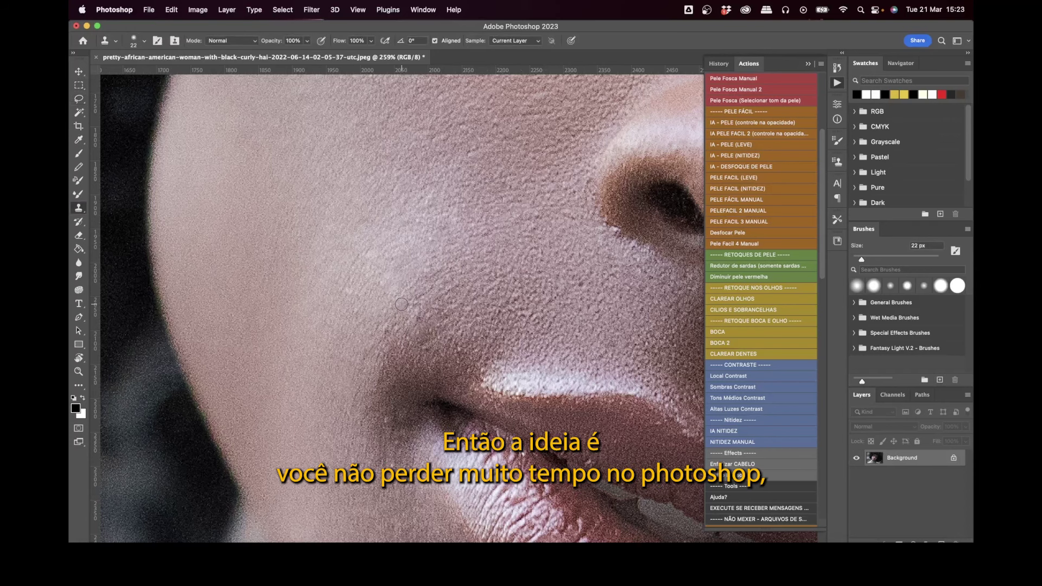
Zoom in on the dark mole on the cheek.
{"action": "key", "text": "z"}
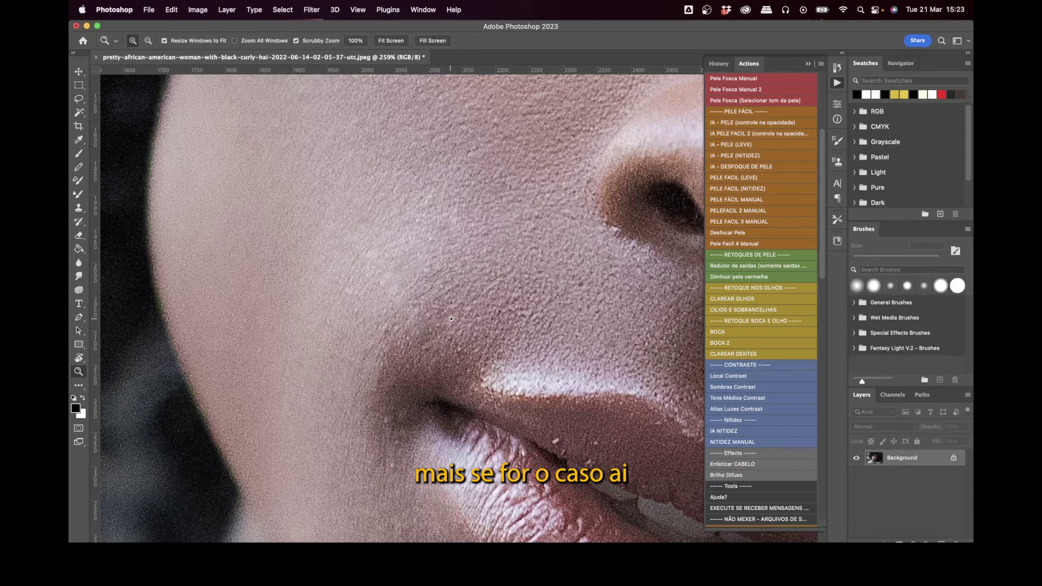
{"action": "scroll", "coordinate": [485, 316], "scroll_direction": "down", "scroll_amount": 10}
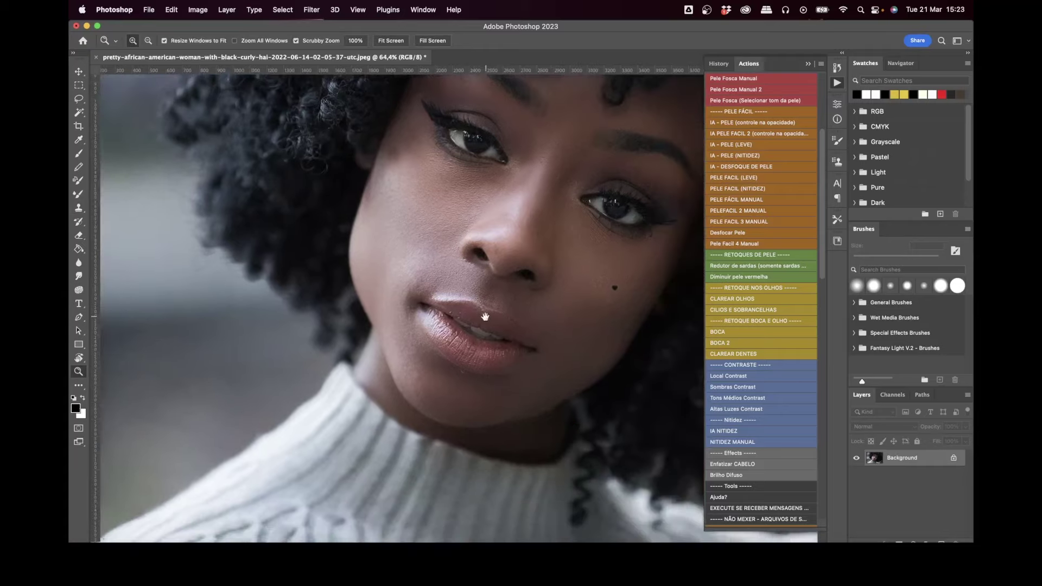
{"action": "left_click_drag", "start_coordinate": [485, 317], "coordinate": [490, 279]}
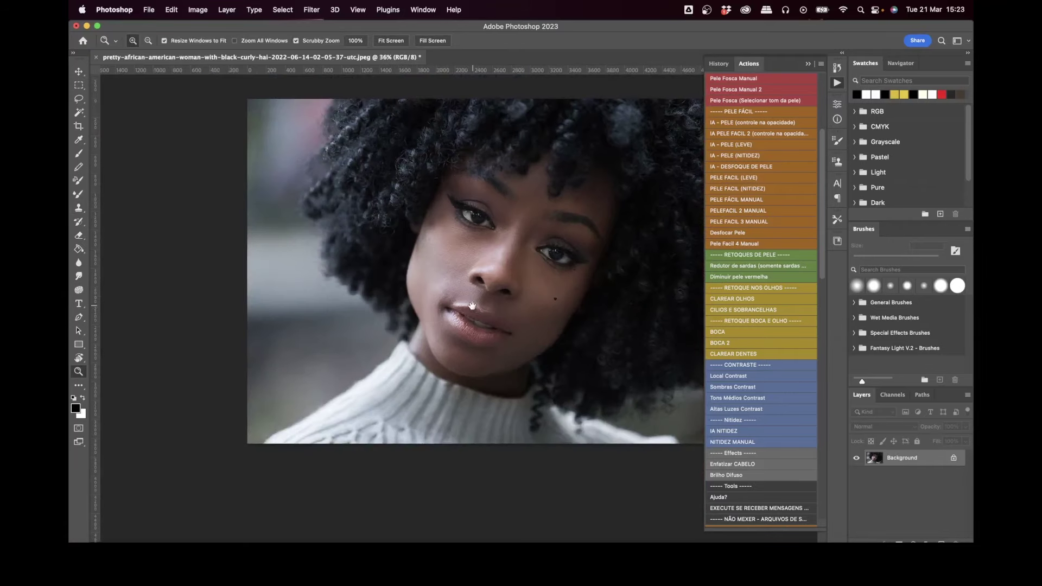
{"action": "scroll", "coordinate": [531, 314], "scroll_direction": "up", "scroll_amount": 3}
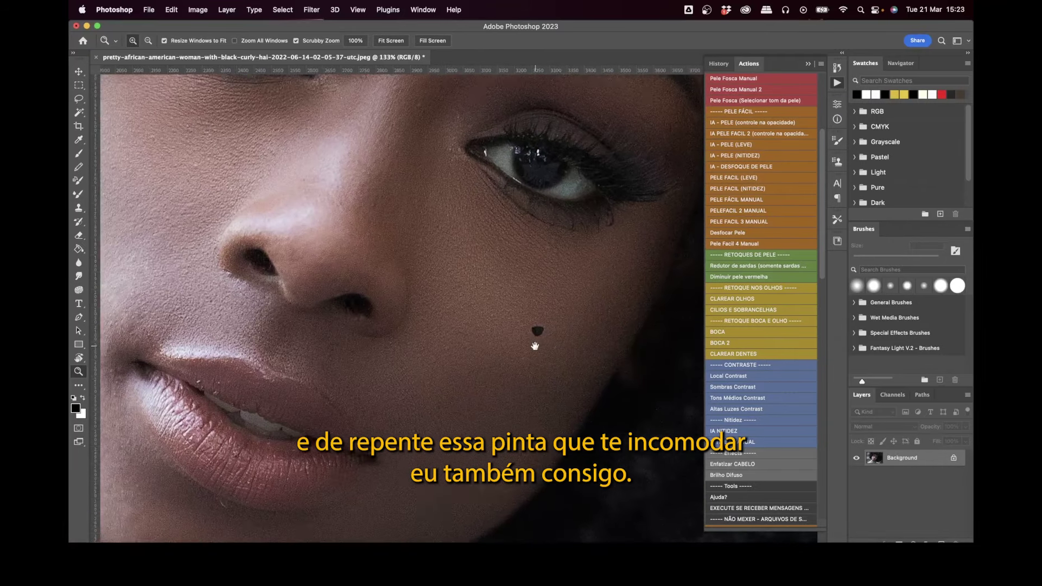
{"action": "scroll", "coordinate": [530, 318], "scroll_direction": "up", "scroll_amount": 3}
{"action": "scroll", "coordinate": [521, 326], "scroll_direction": "up", "scroll_amount": 4}
{"action": "key", "text": "s"}
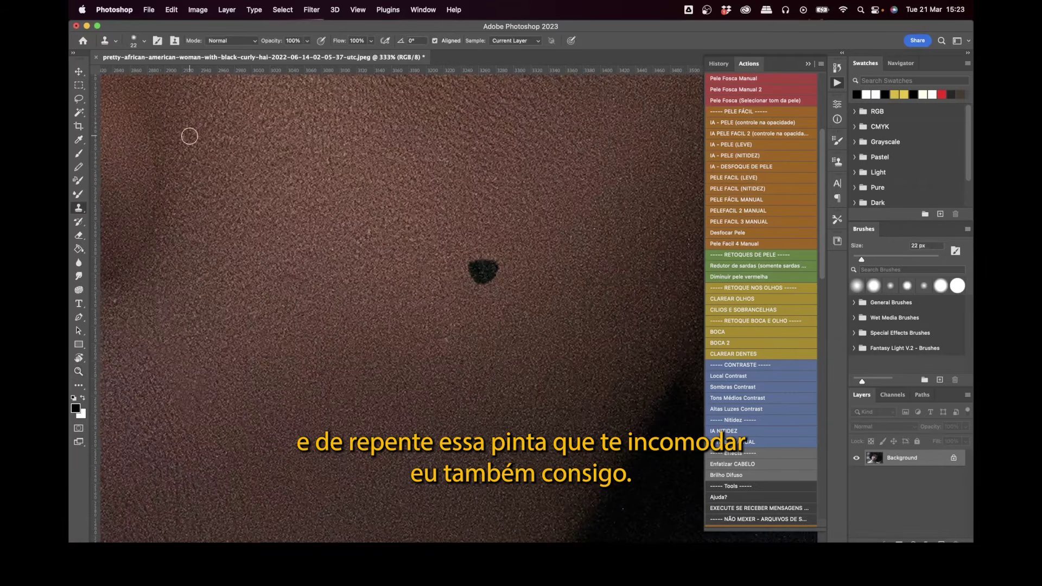
Lasso the mole and Content-Aware Fill it onto a new Background copy layer.
{"action": "left_click", "coordinate": [79, 99]}
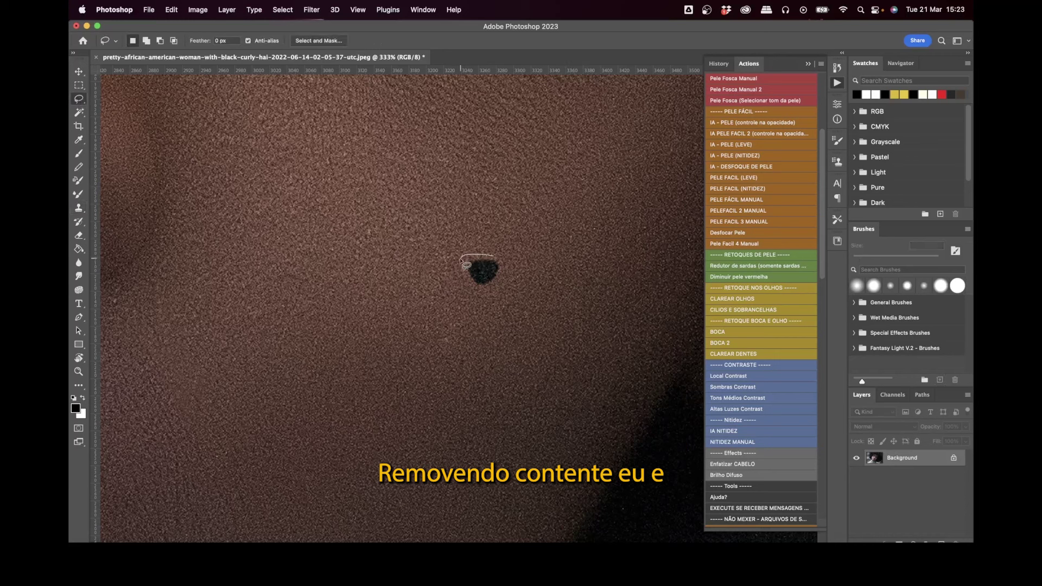
{"action": "left_click_drag", "start_coordinate": [470, 287], "coordinate": [498, 286]}
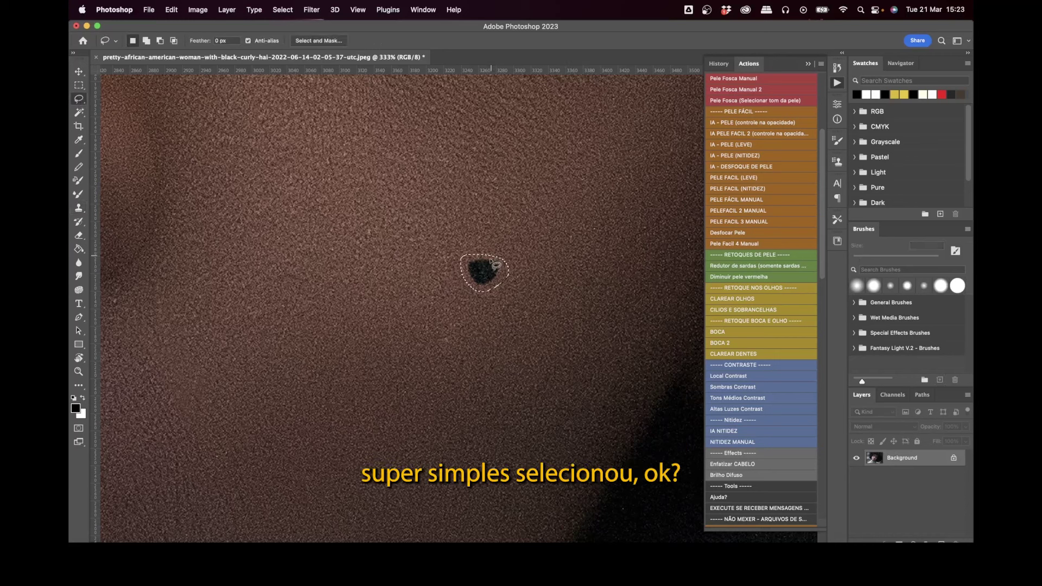
{"action": "right_click", "coordinate": [491, 264]}
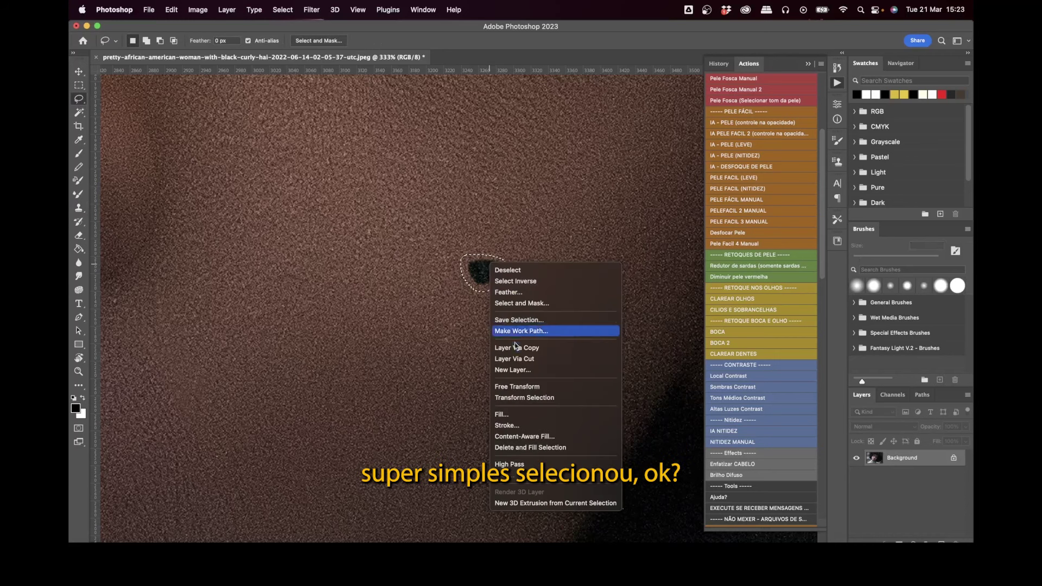
{"action": "left_click", "coordinate": [554, 436]}
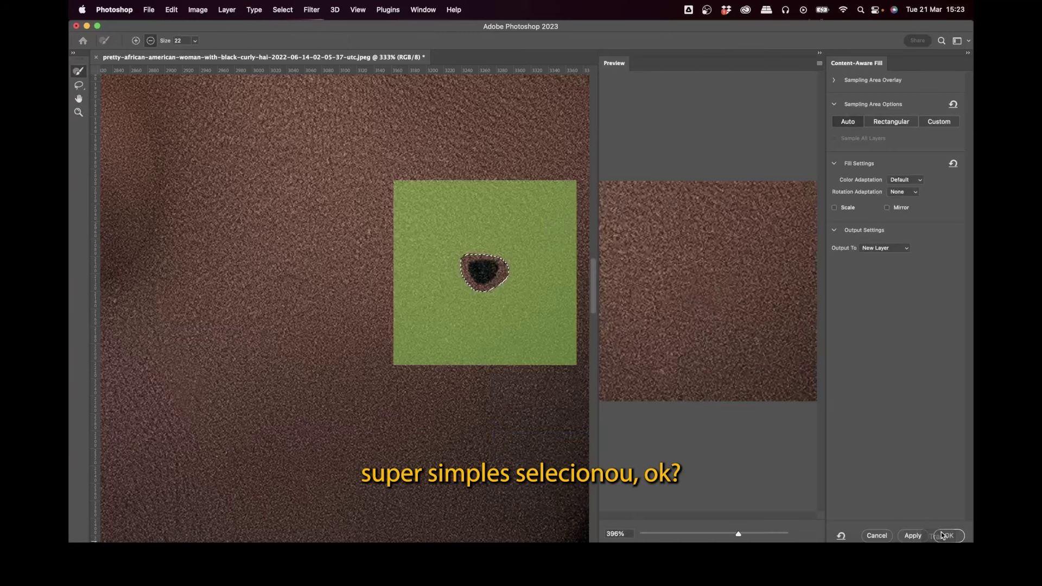
{"action": "left_click", "coordinate": [957, 537]}
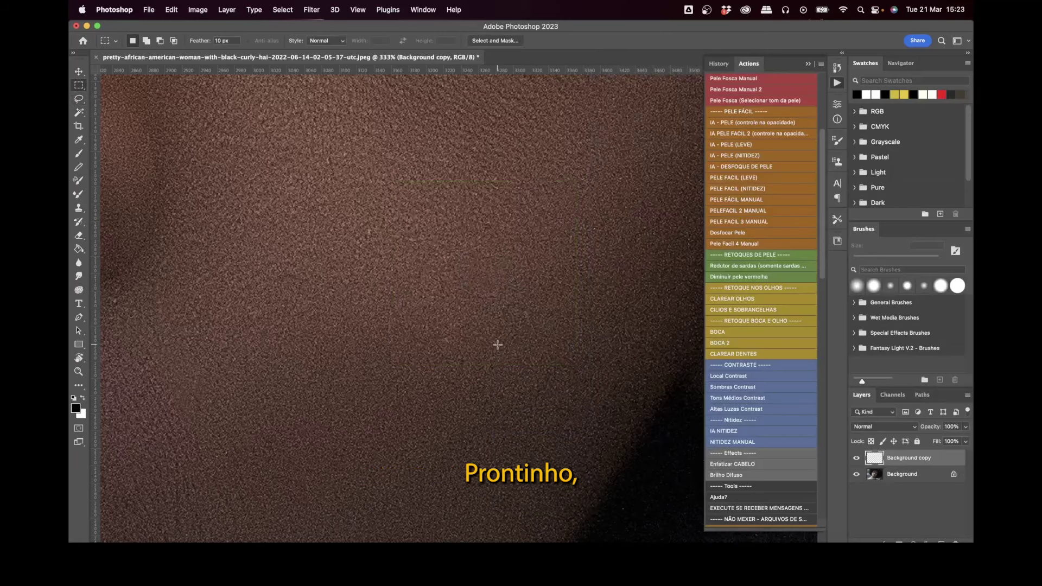
{"action": "key", "text": "z"}
{"action": "mouse_move", "coordinate": [497, 345]}
{"action": "left_mouse_down"}
{"action": "mouse_move", "coordinate": [409, 299]}
{"action": "mouse_move", "coordinate": [475, 386]}
{"action": "mouse_move", "coordinate": [456, 343]}
{"action": "left_mouse_up"}
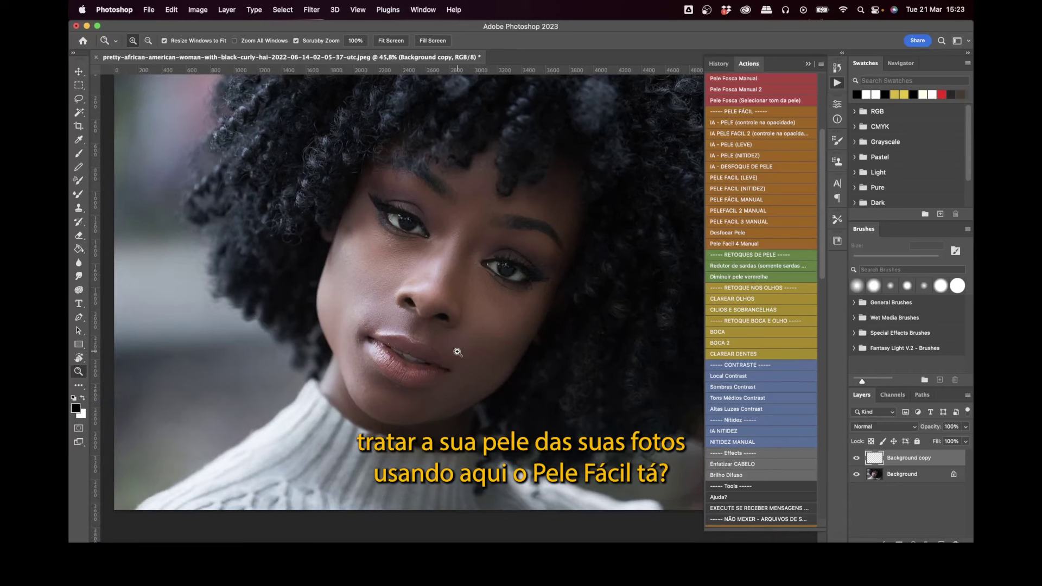